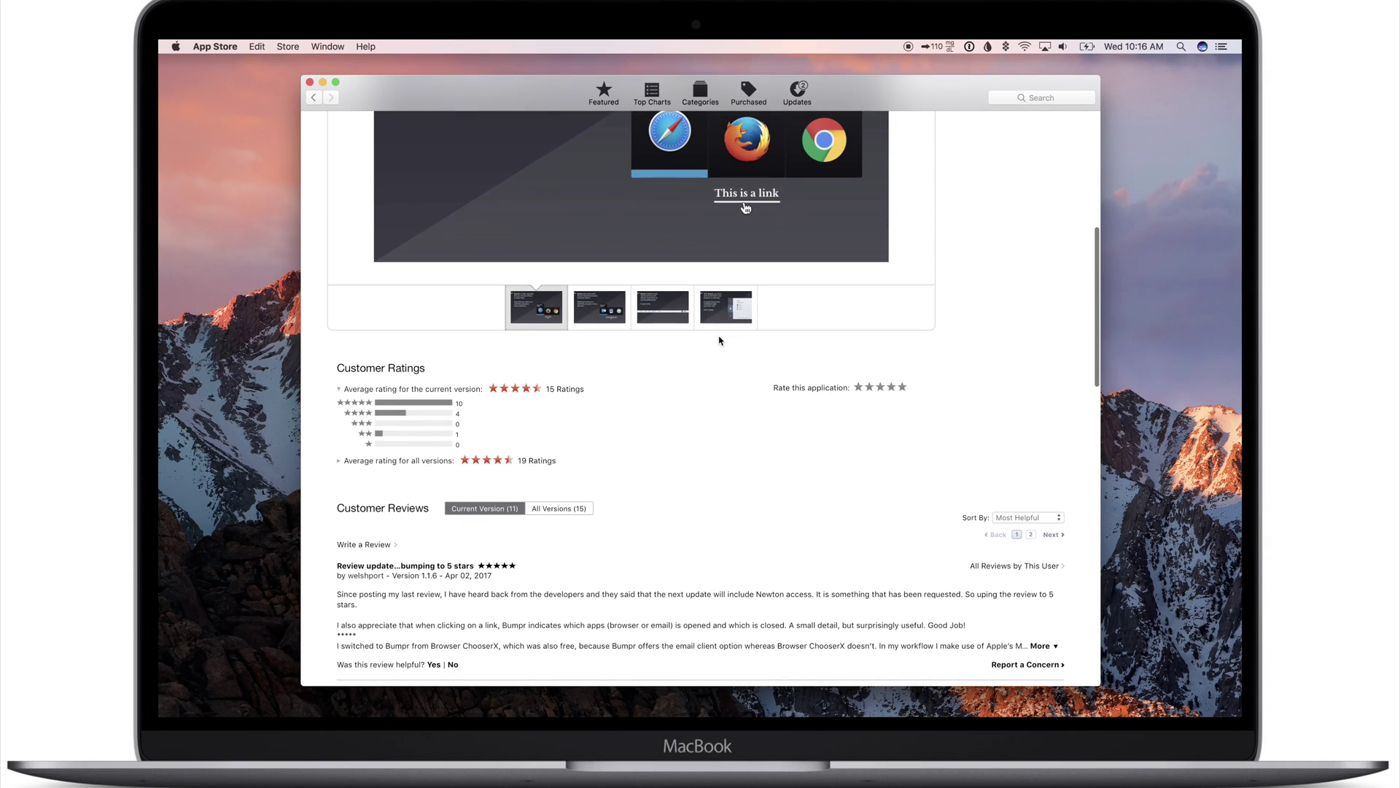
View Bumpr's second, third and fourth screenshots, then scroll back to the top of the page
scroll(721, 340, "up", 4)
left_click(607, 551)
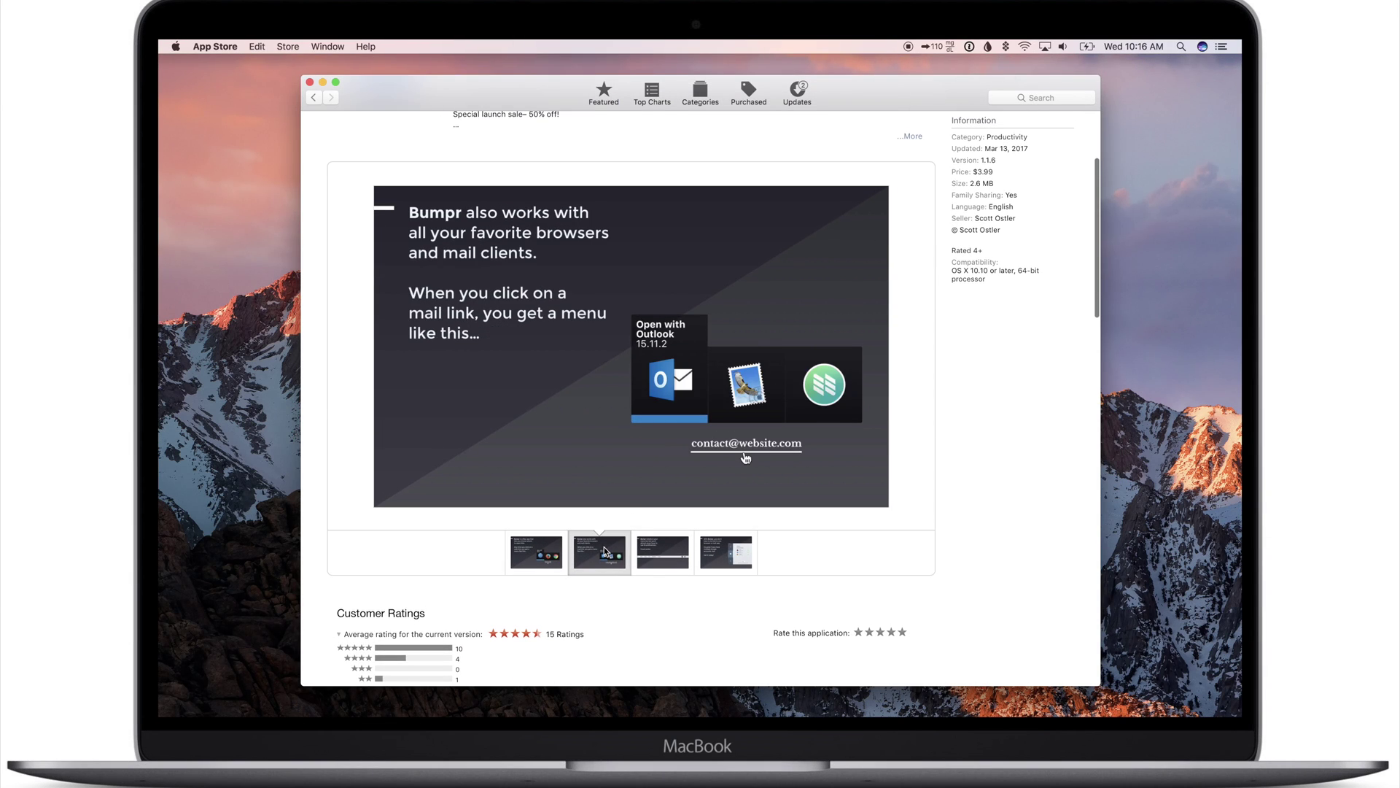
left_click(656, 552)
left_click(704, 552)
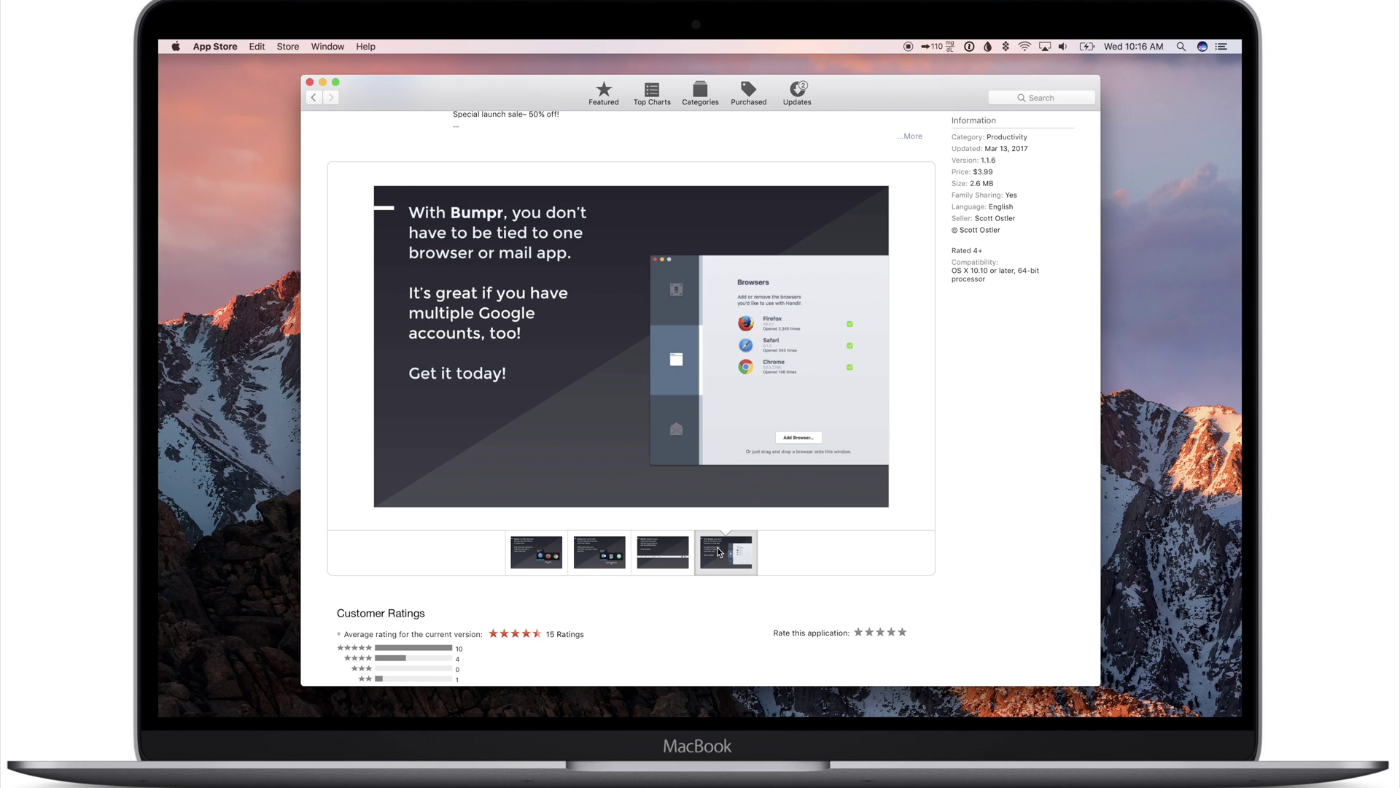
scroll(715, 552, "up", 5)
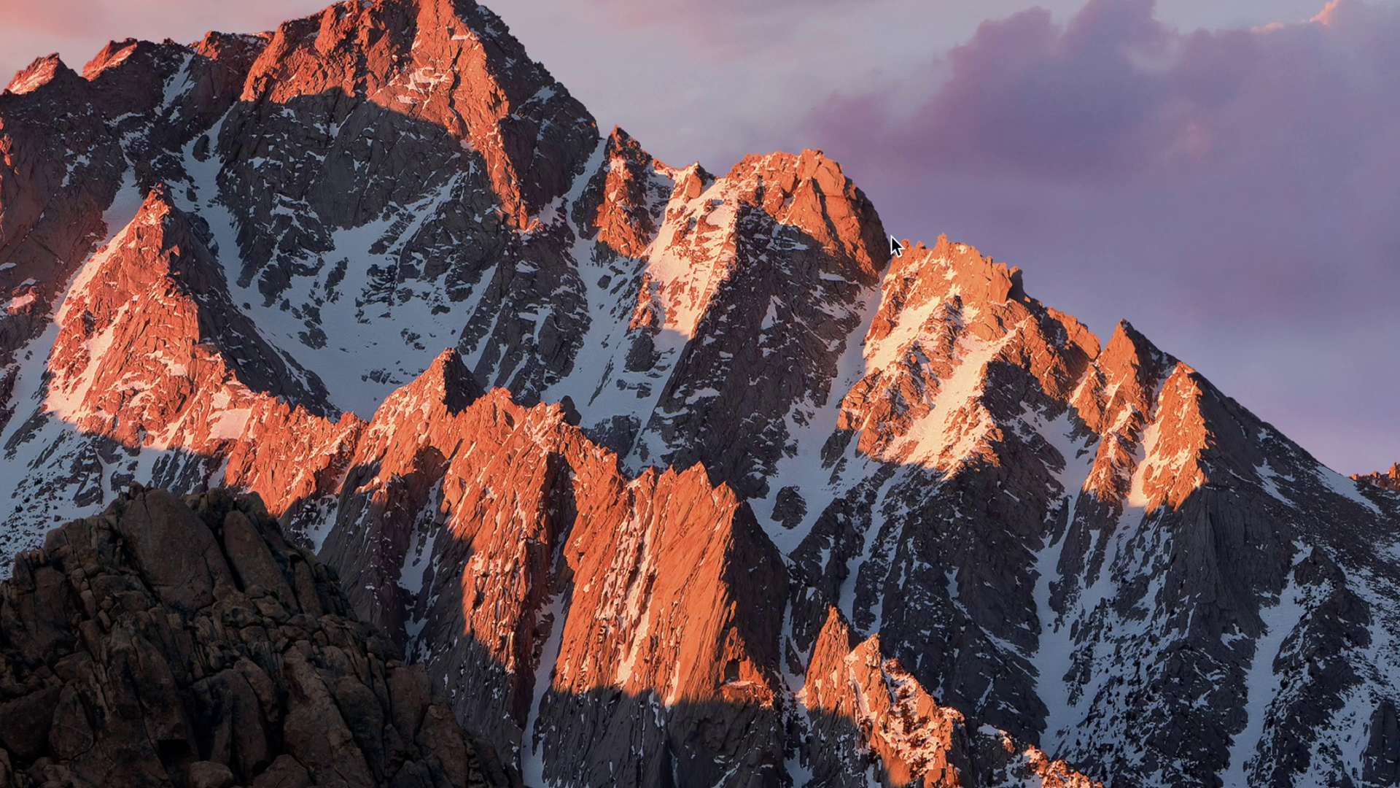
Search Spotlight for 'bum' and launch Bumpr
key("super+space")
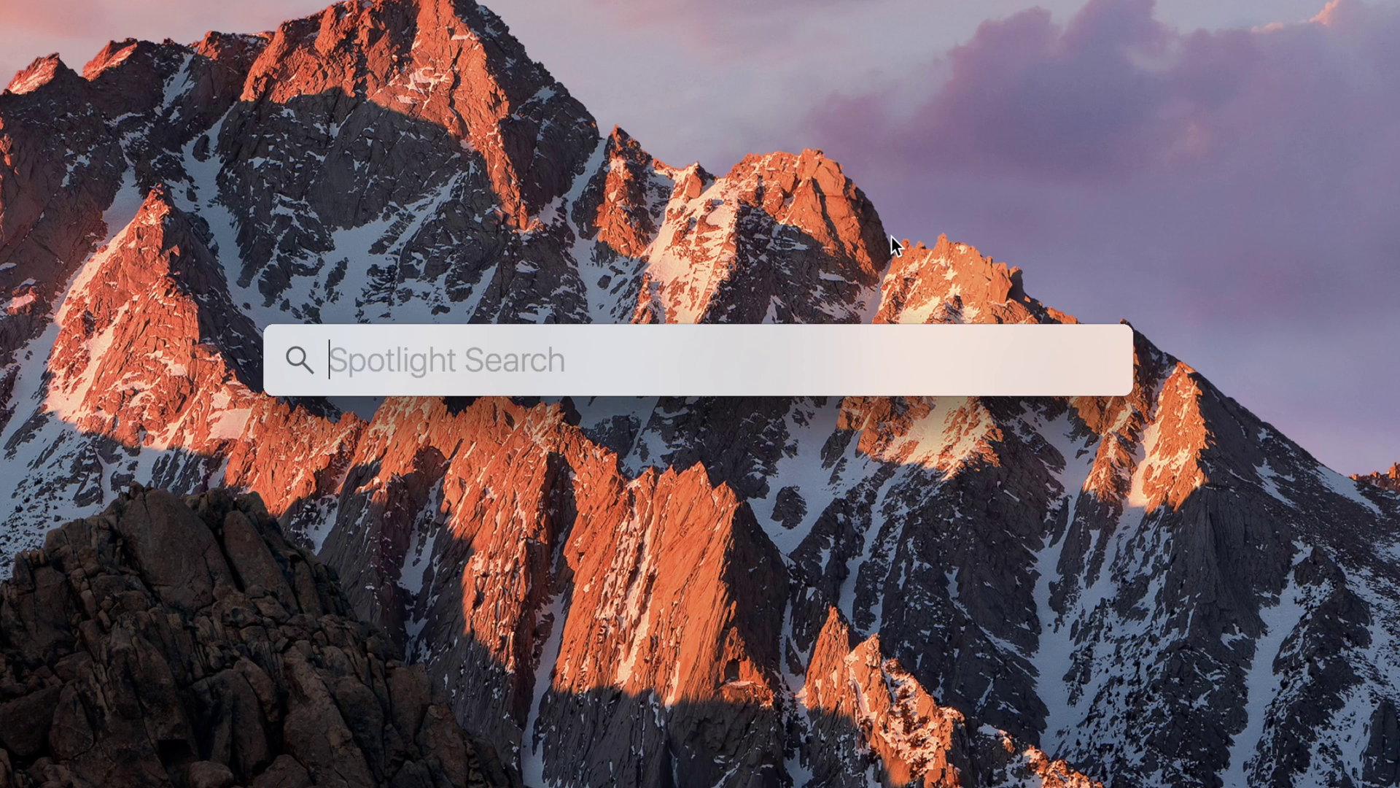
type("bum")
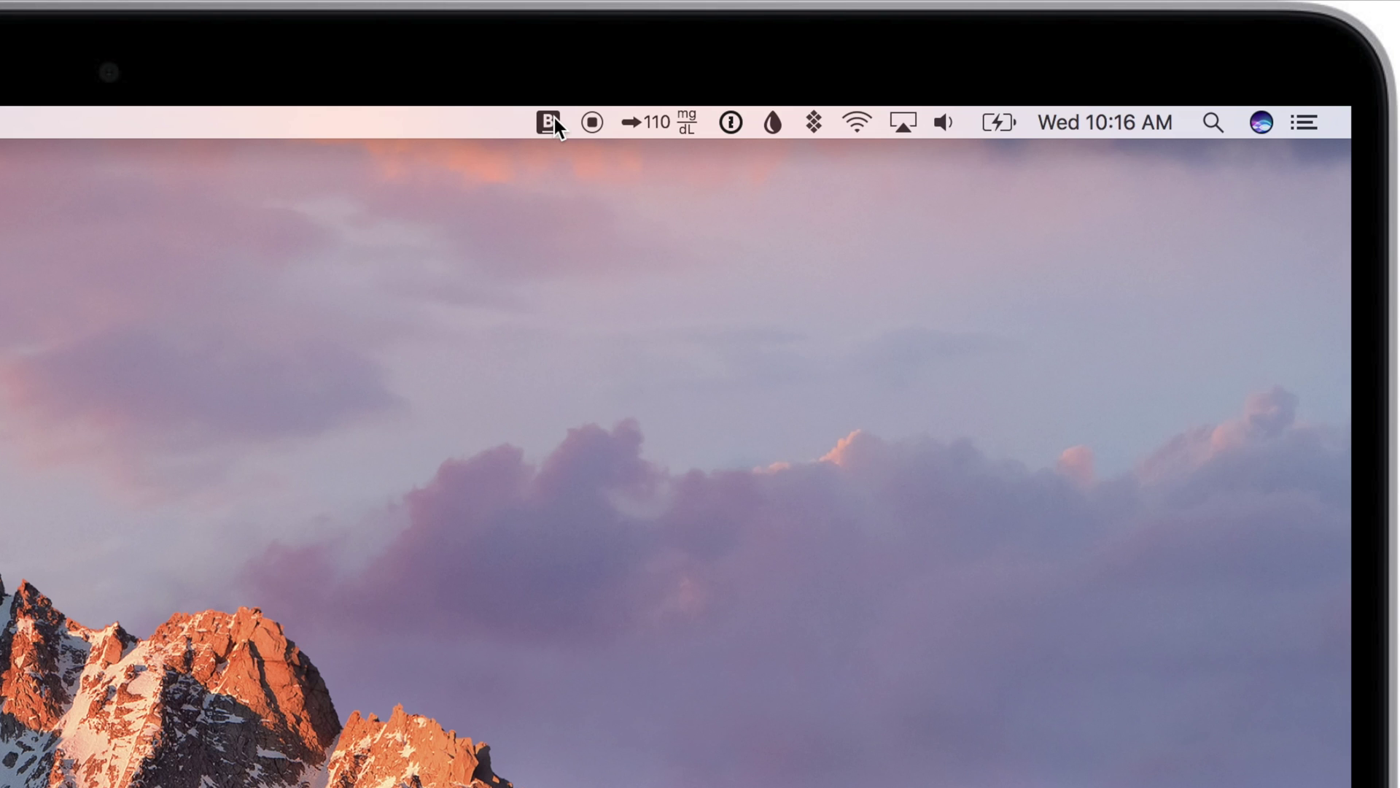
In Bumpr preferences, enable Shift-click-only activation, keep Mail for mail links, and view Browsers
left_click(553, 121)
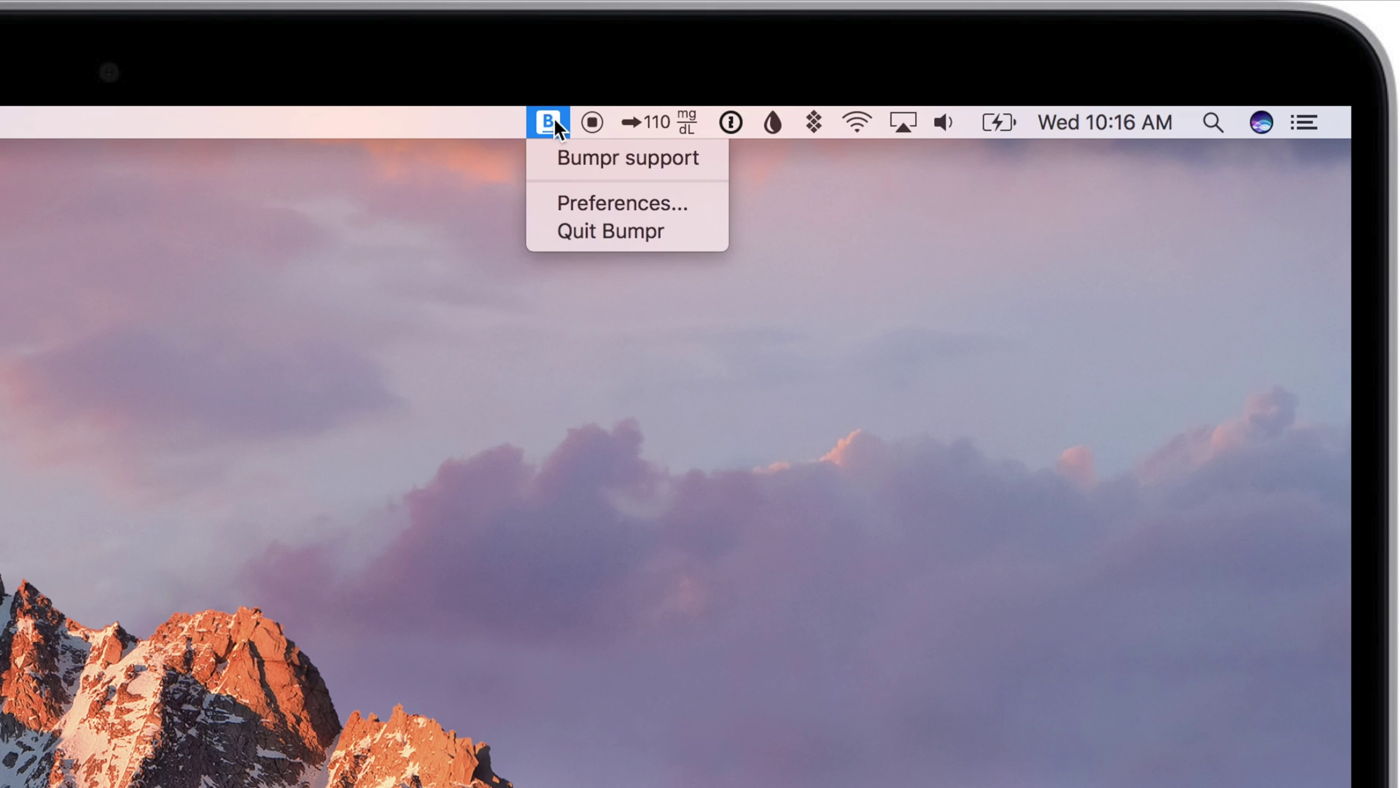
left_click(554, 202)
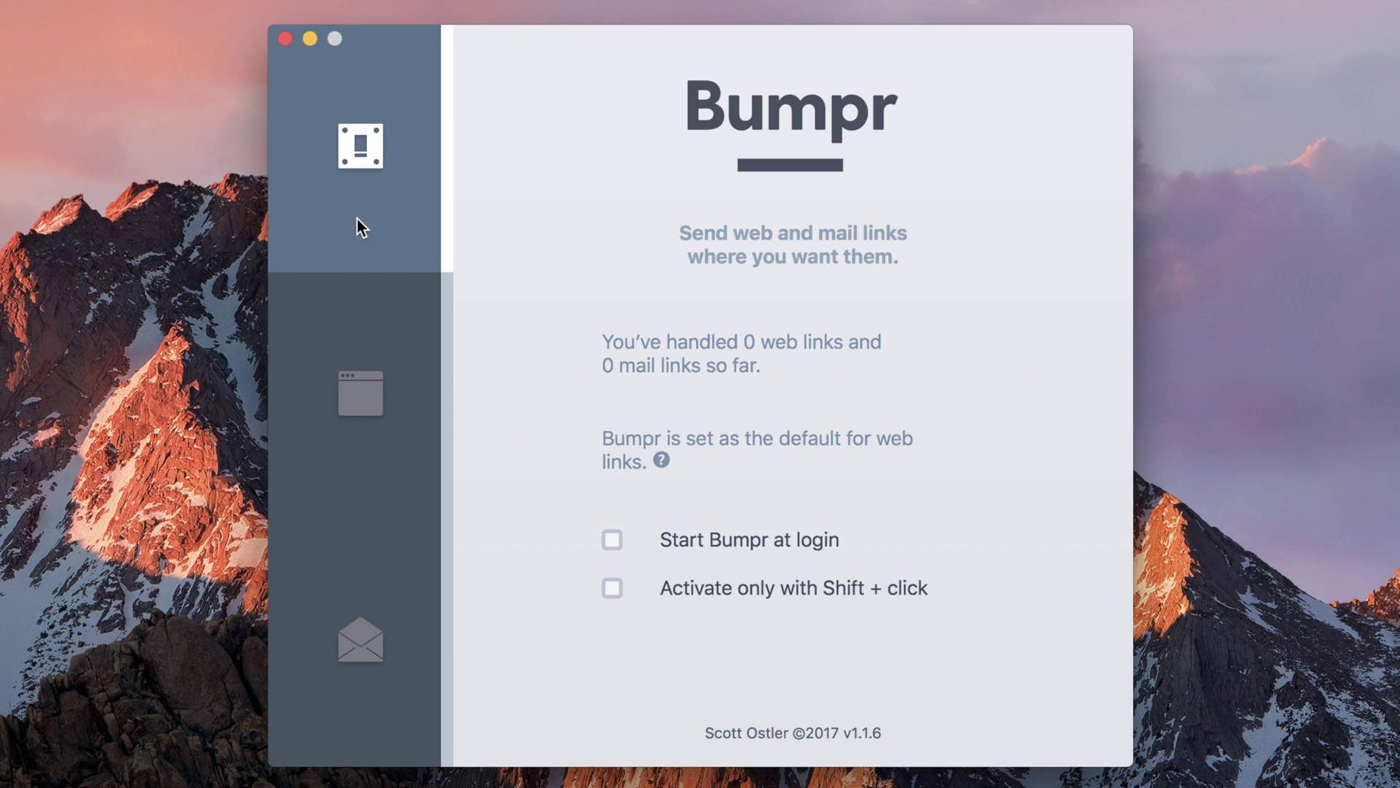
left_click(612, 588)
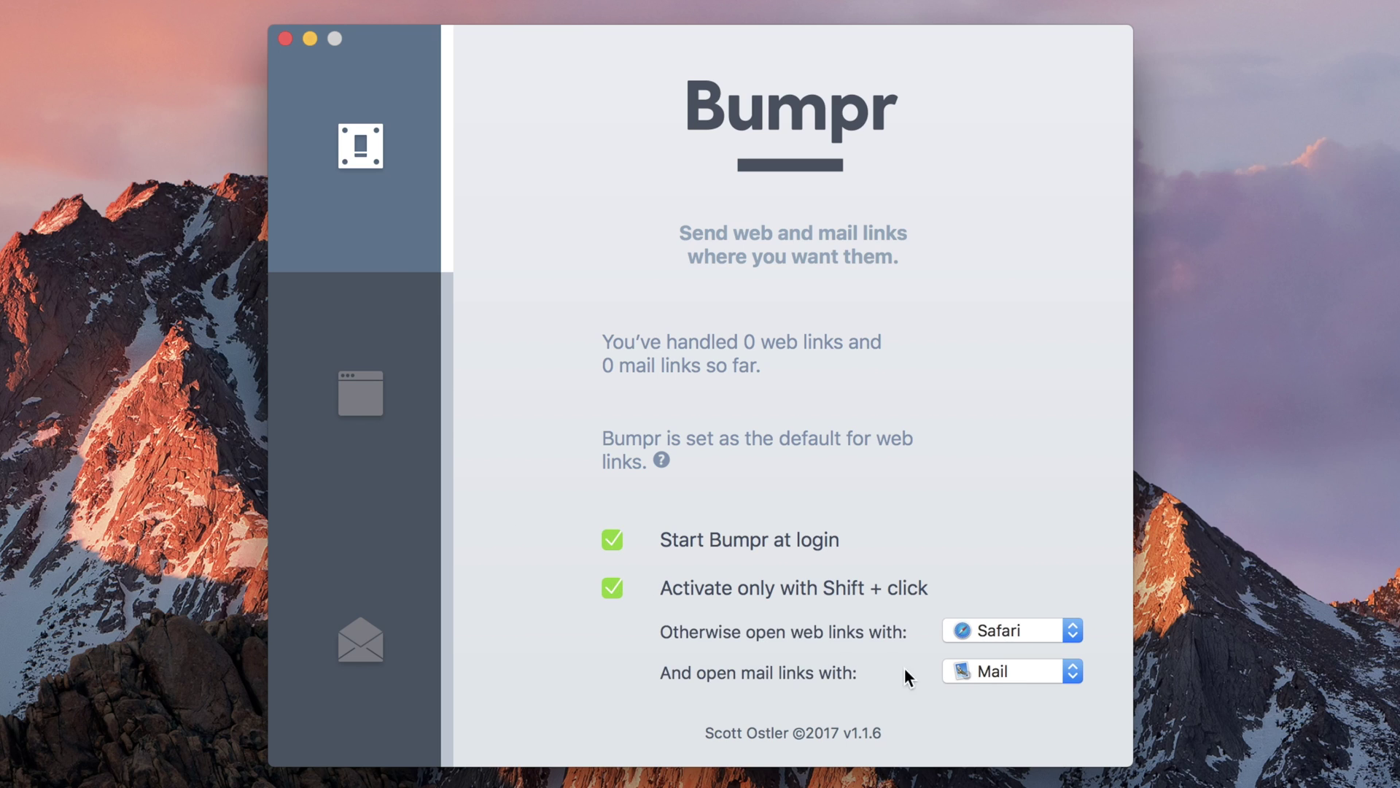
left_click(976, 670)
left_click(962, 594)
left_click(363, 375)
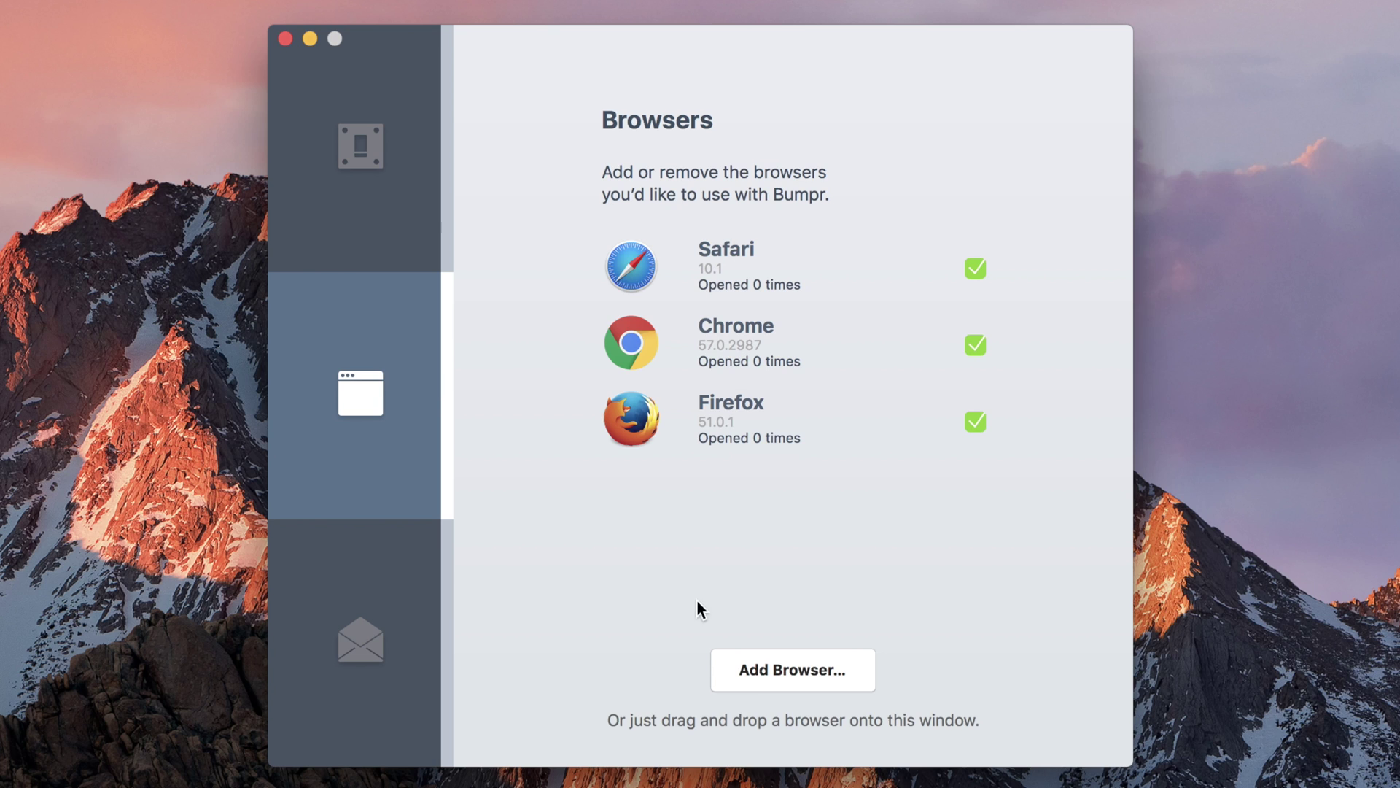
Try adding Spark as an email client, dismiss the already-added alert, then return to General settings
left_click(364, 580)
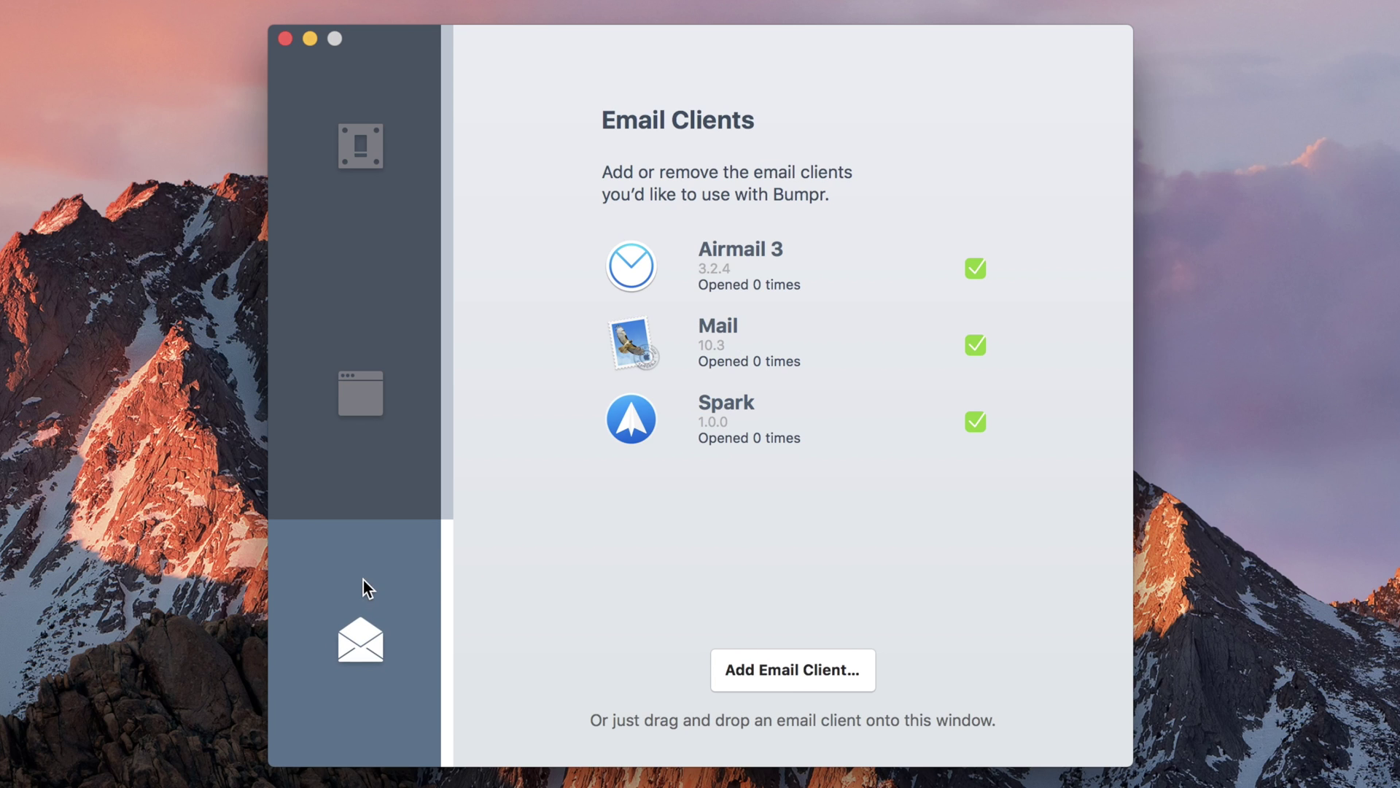
left_click(828, 665)
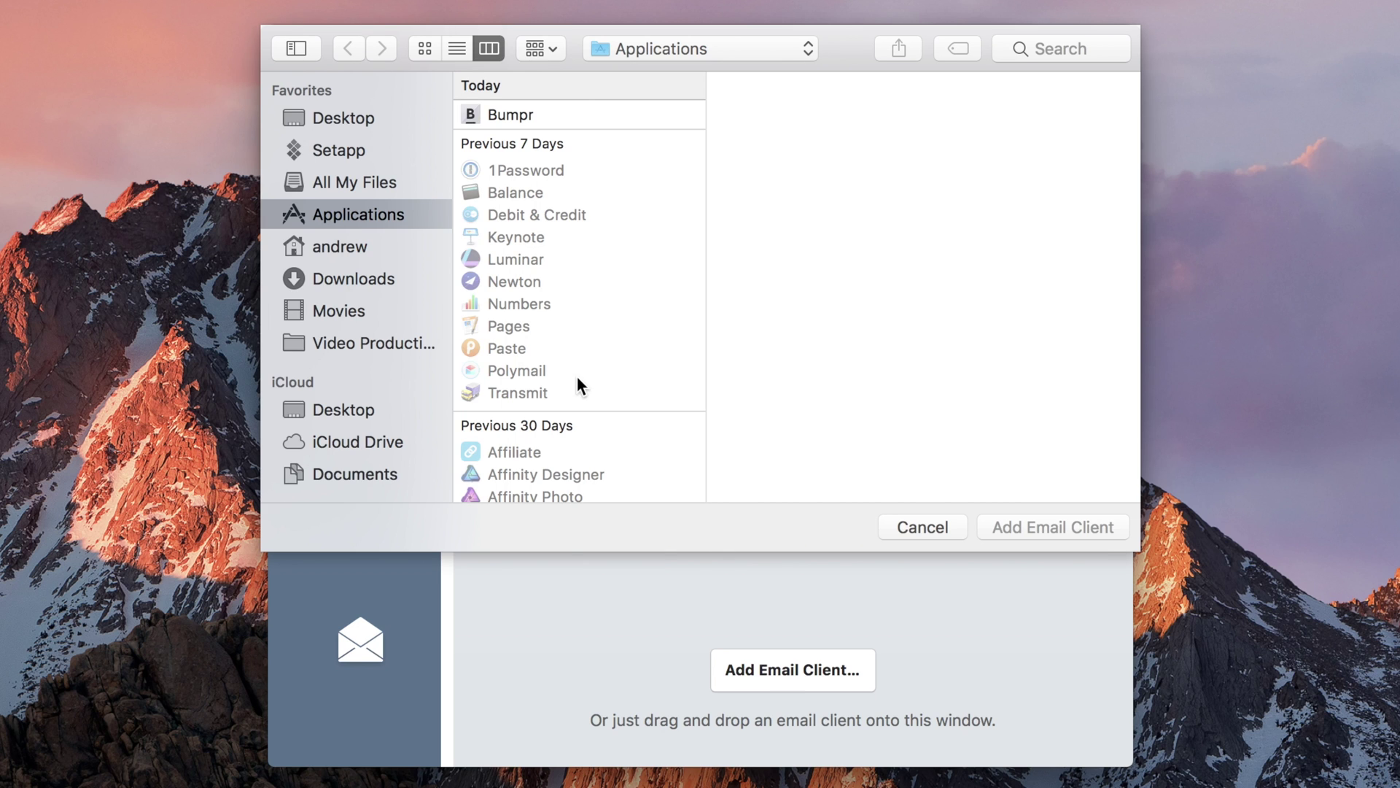
scroll(577, 375, "down", 15)
scroll(576, 375, "down", 5)
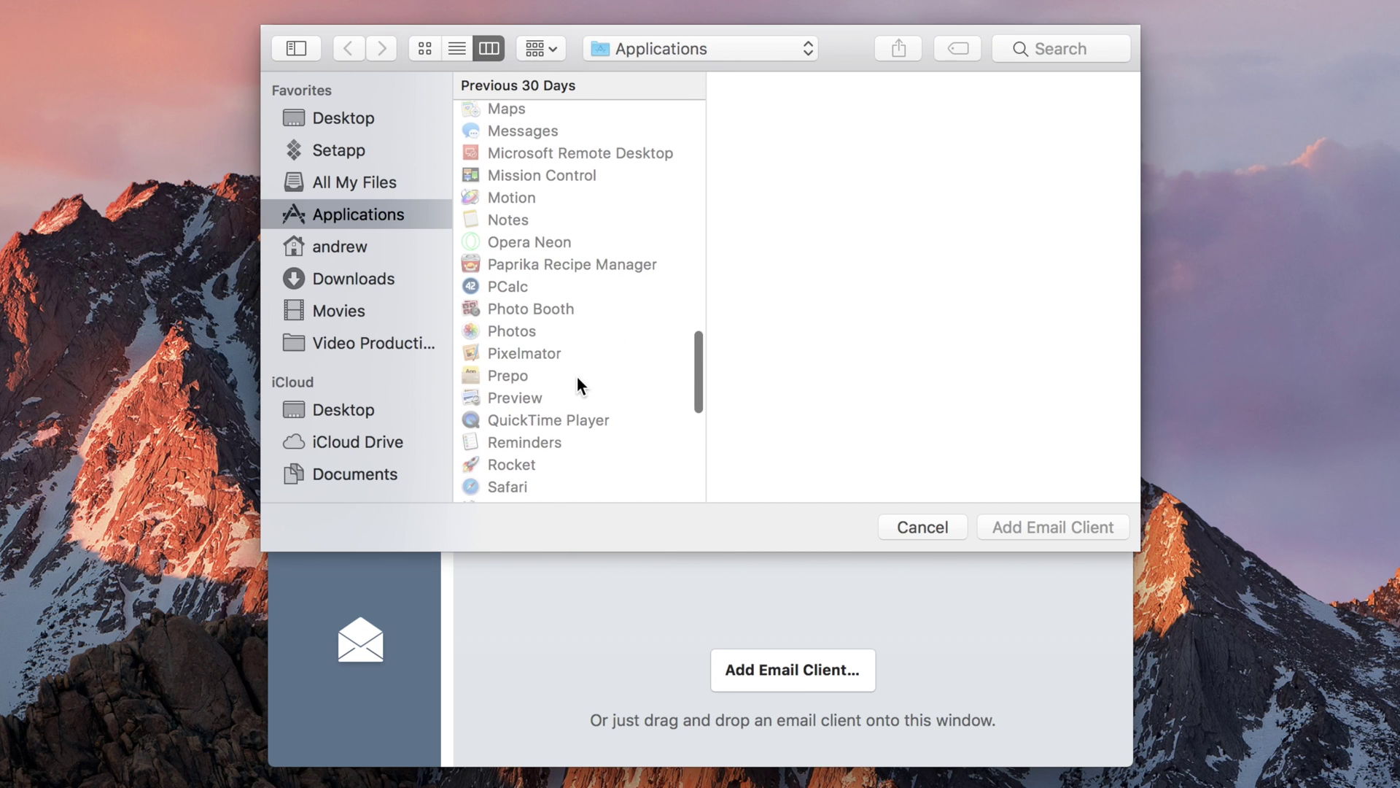
scroll(576, 375, "down", 6)
left_click(536, 245)
key("Return")
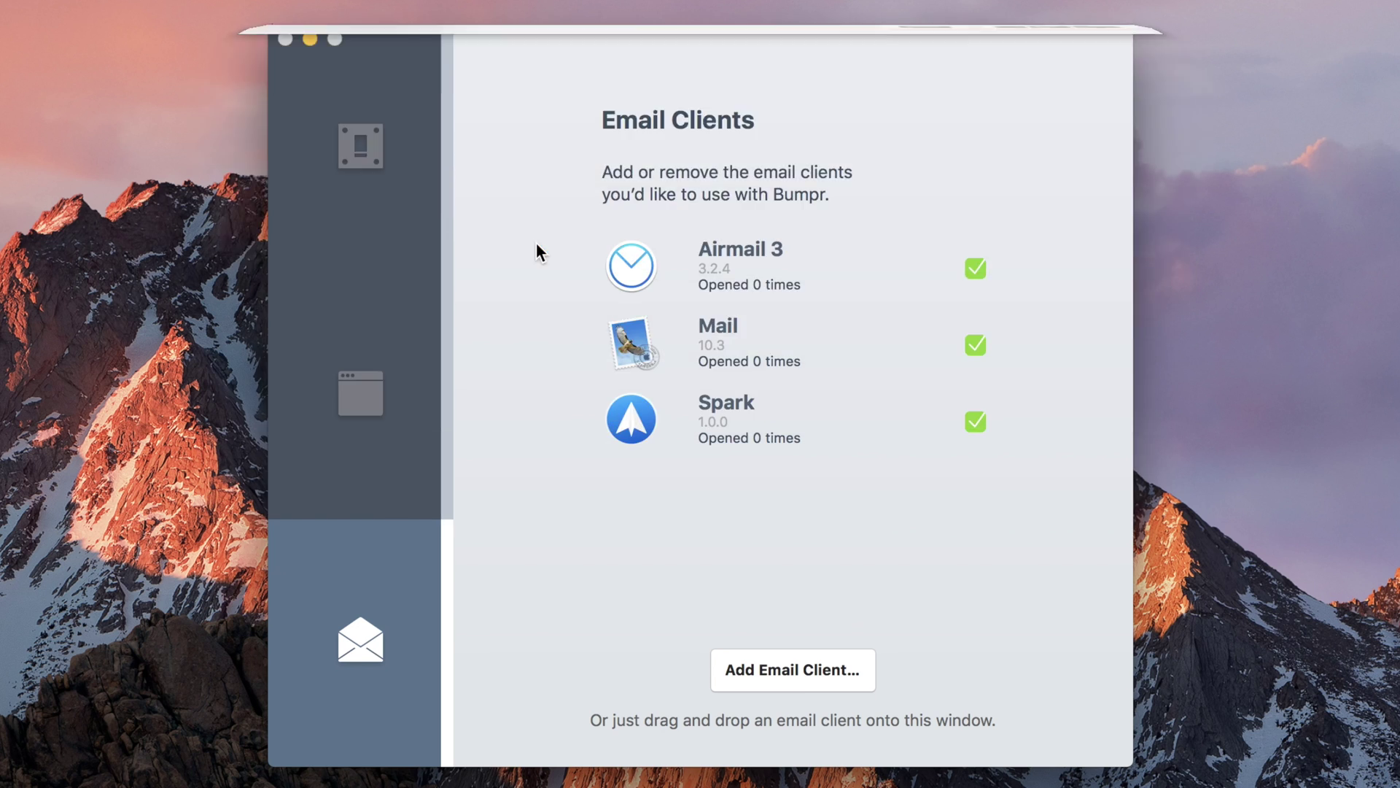
left_click(881, 320)
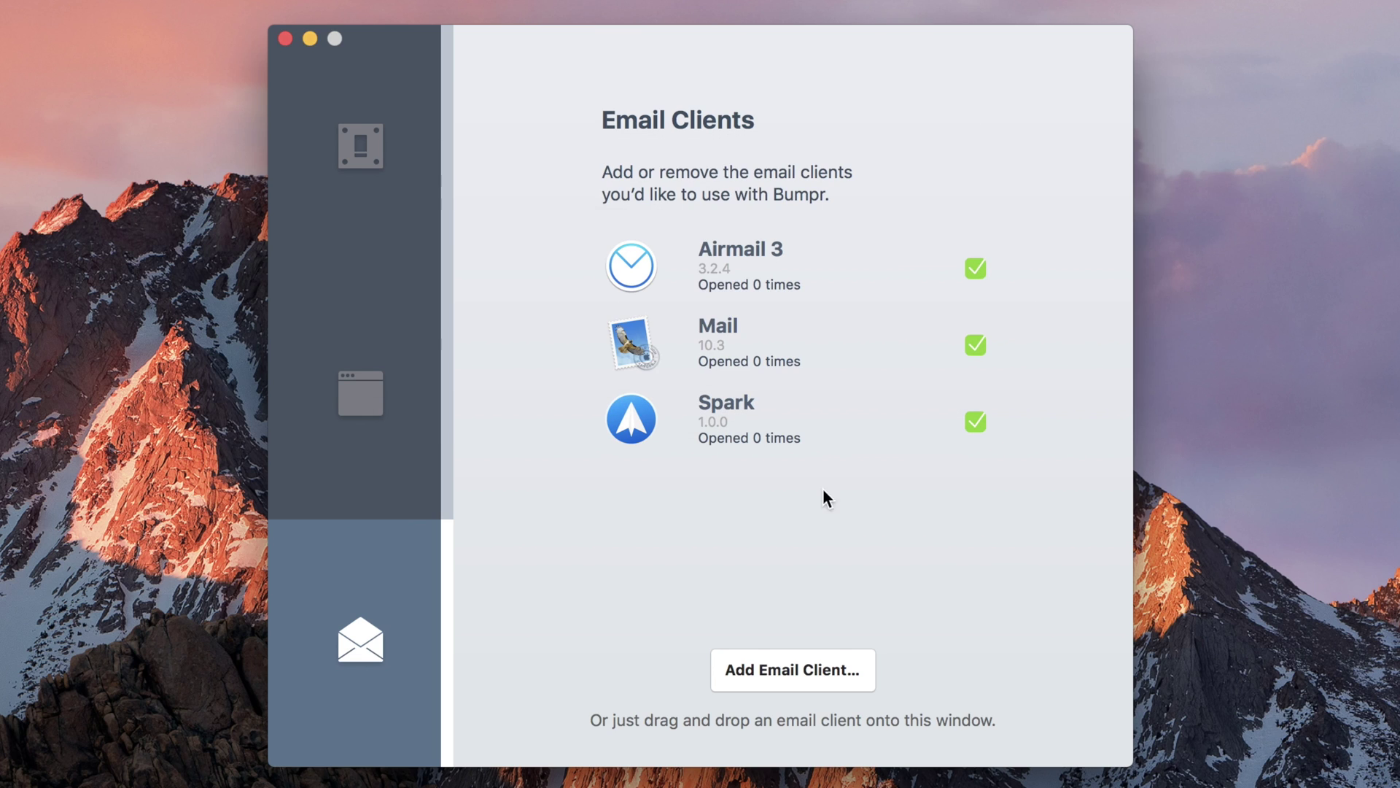
left_click(369, 413)
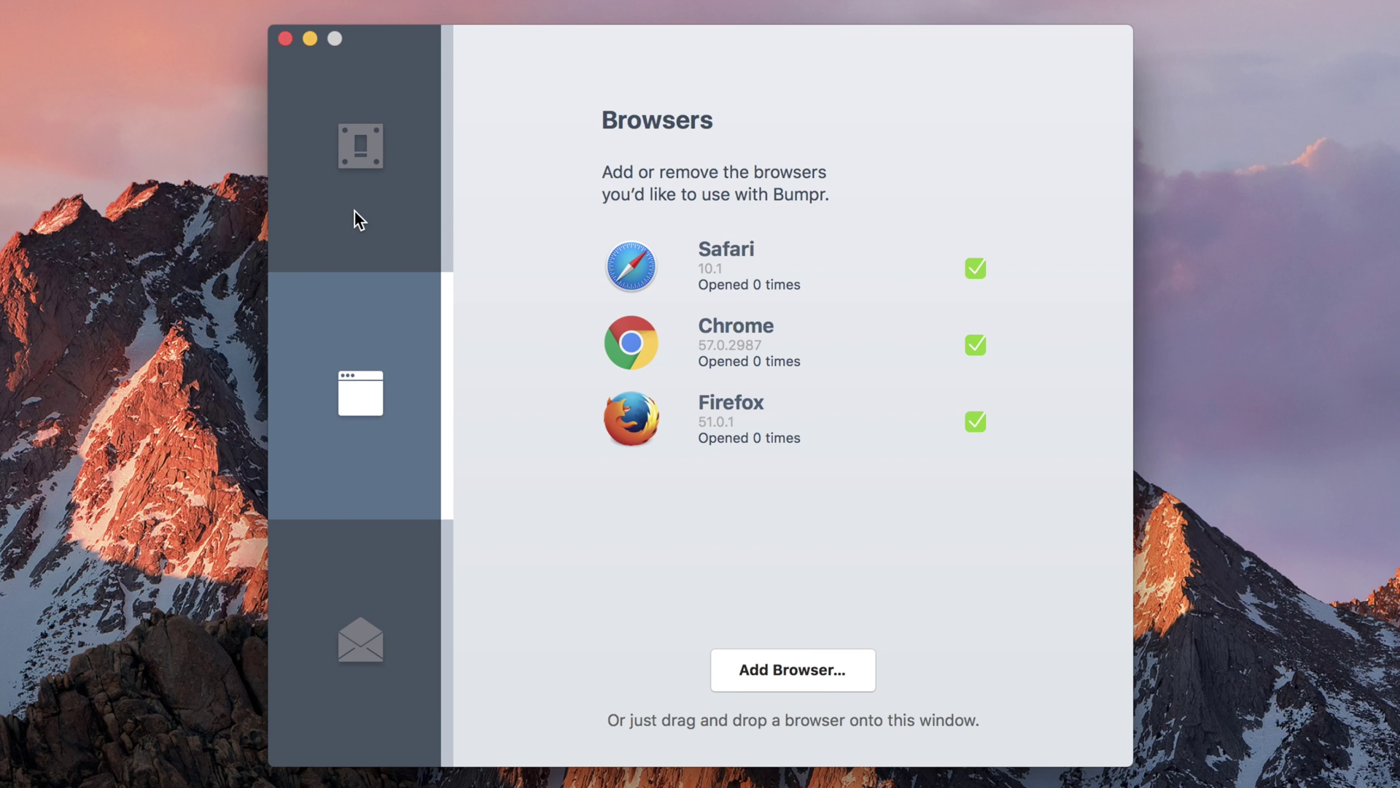
left_click(354, 211)
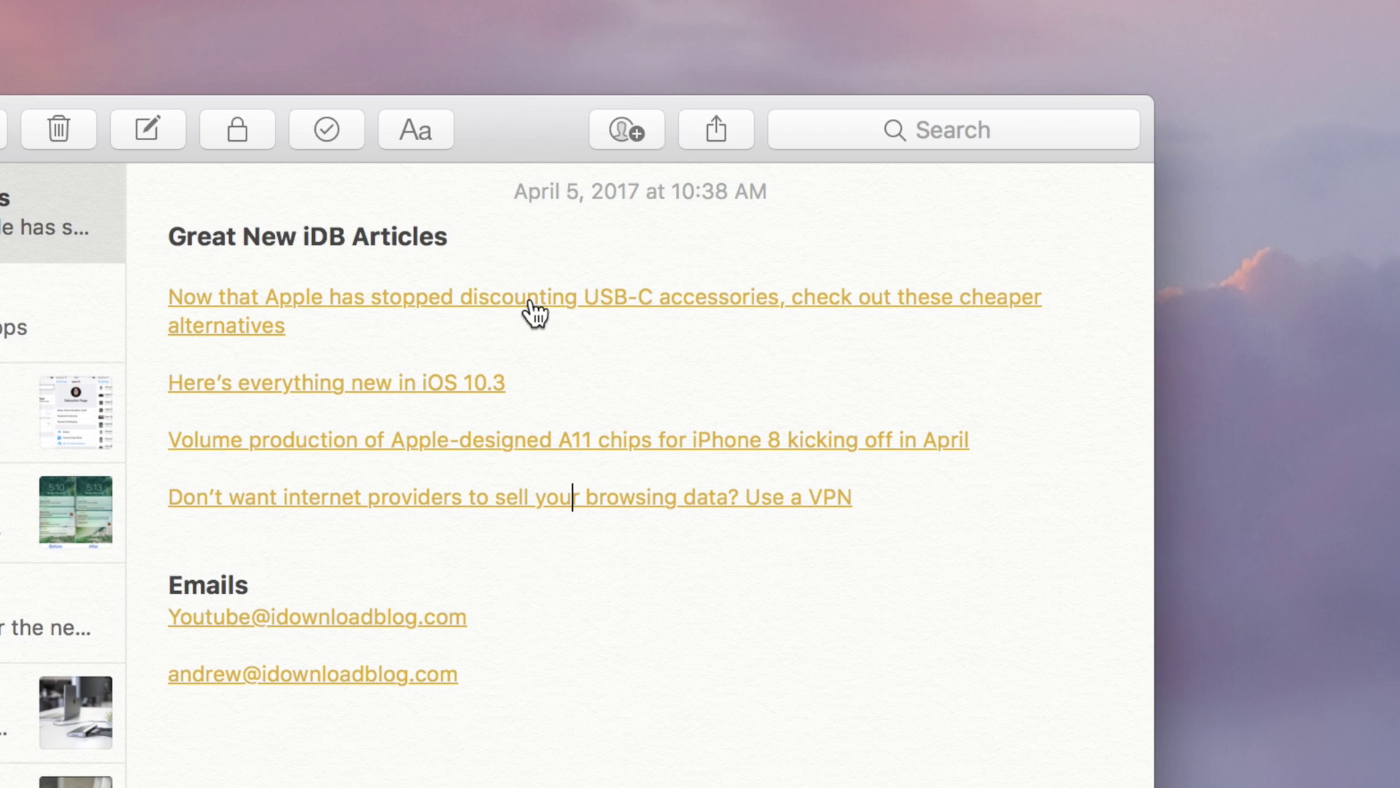
Open the note's USB-C accessories article link in Safari through Bumpr, then return to Notes
left_click(760, 207)
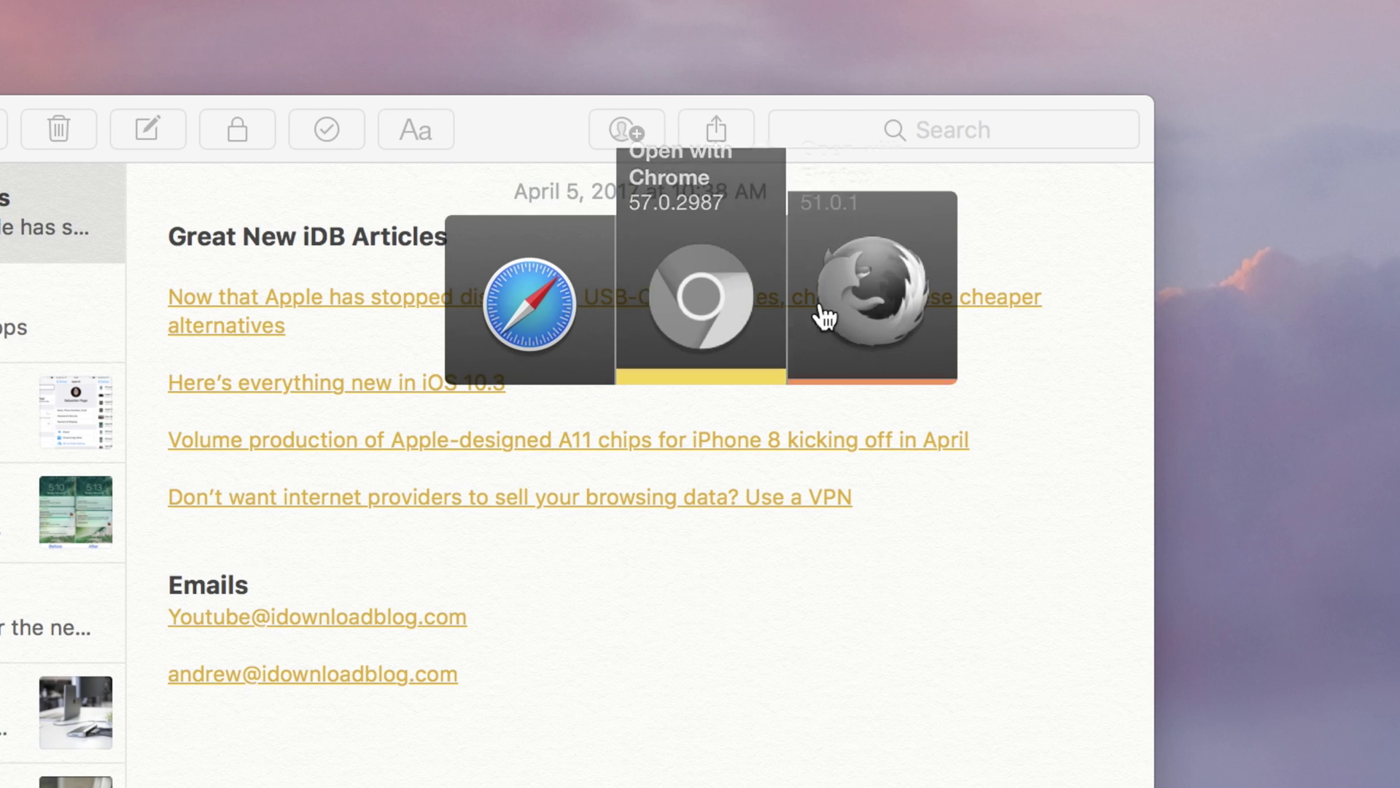
left_click(542, 321)
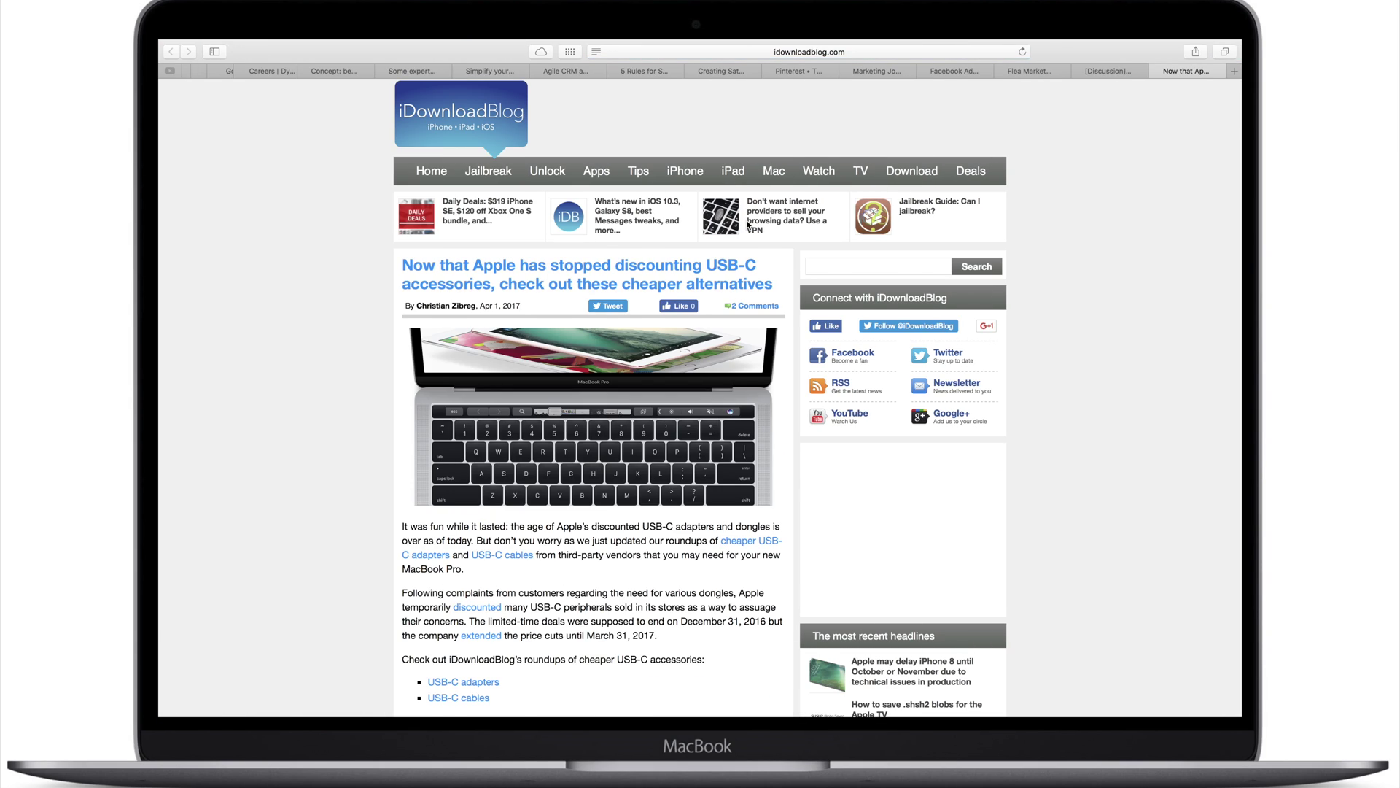
scroll(747, 224, "down", 15)
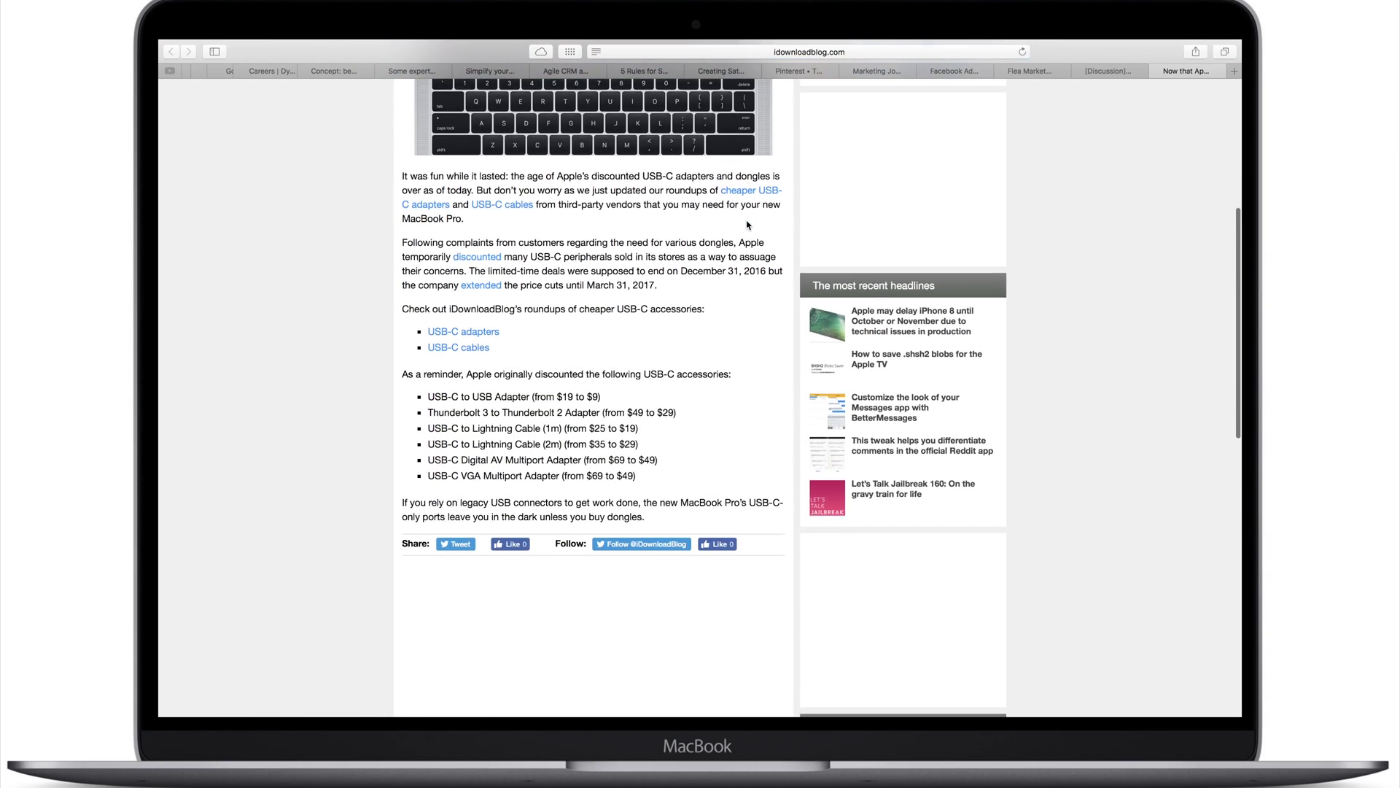
scroll(747, 224, "up", 15)
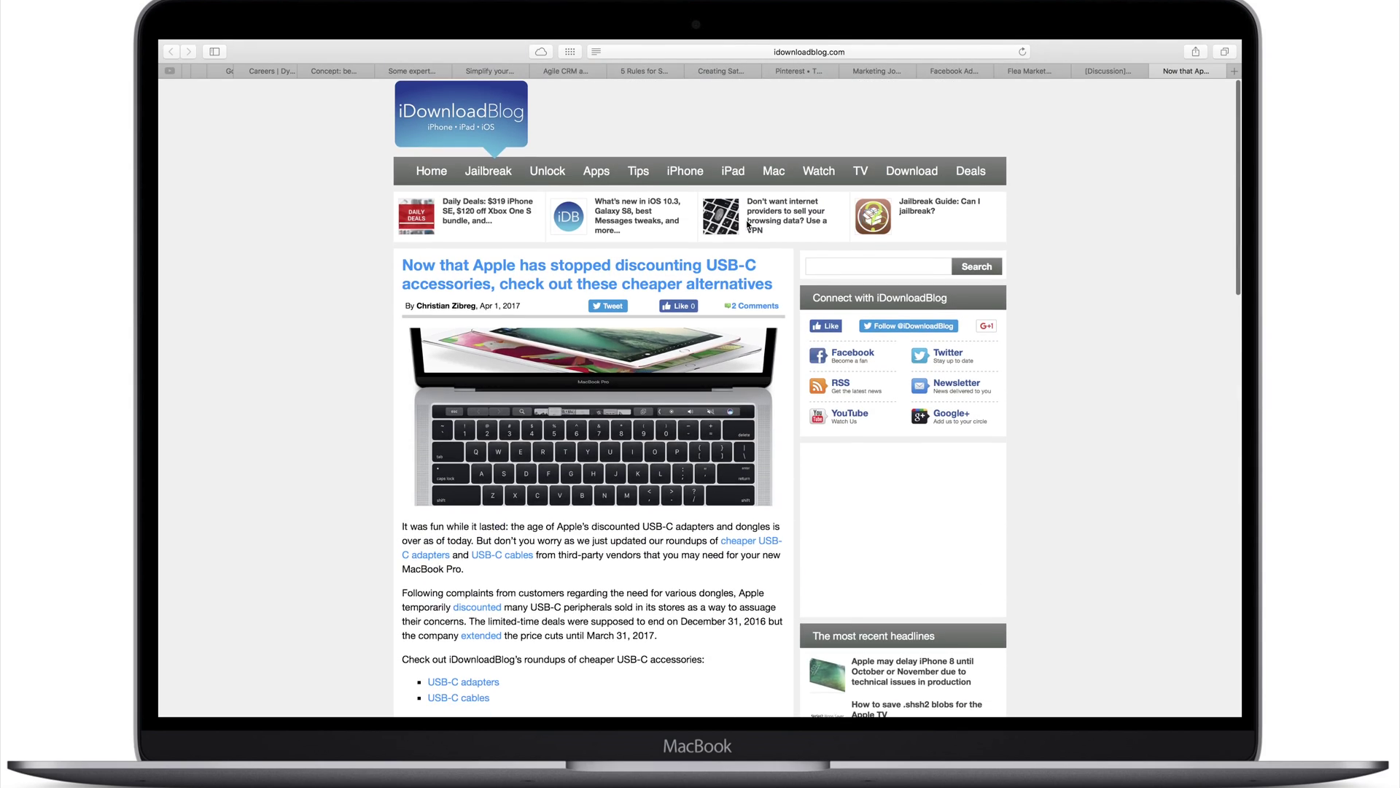
key("ctrl+Left")
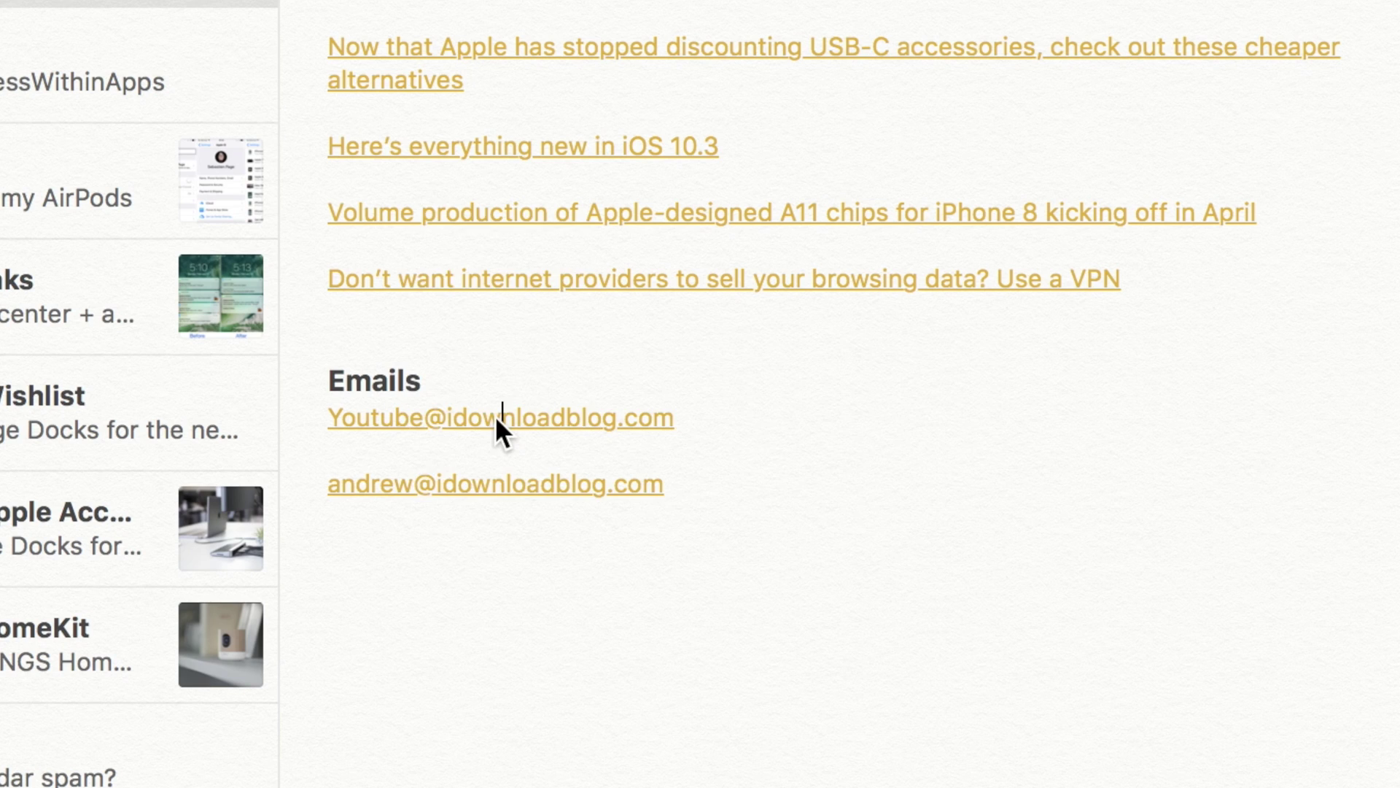
Open the note's first e-mail link in Mail through Bumpr, then close the draft and Notes
left_click(680, 316)
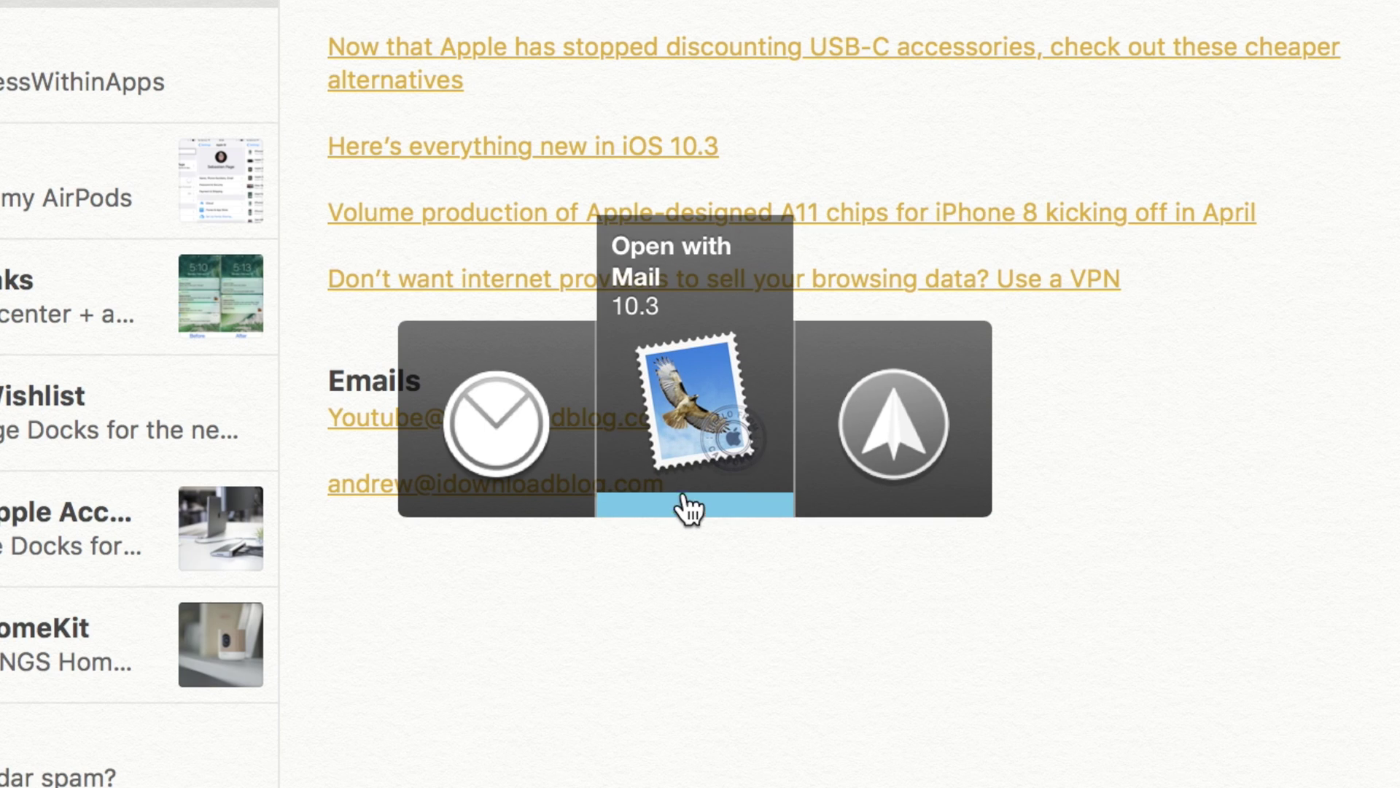
left_click(685, 500)
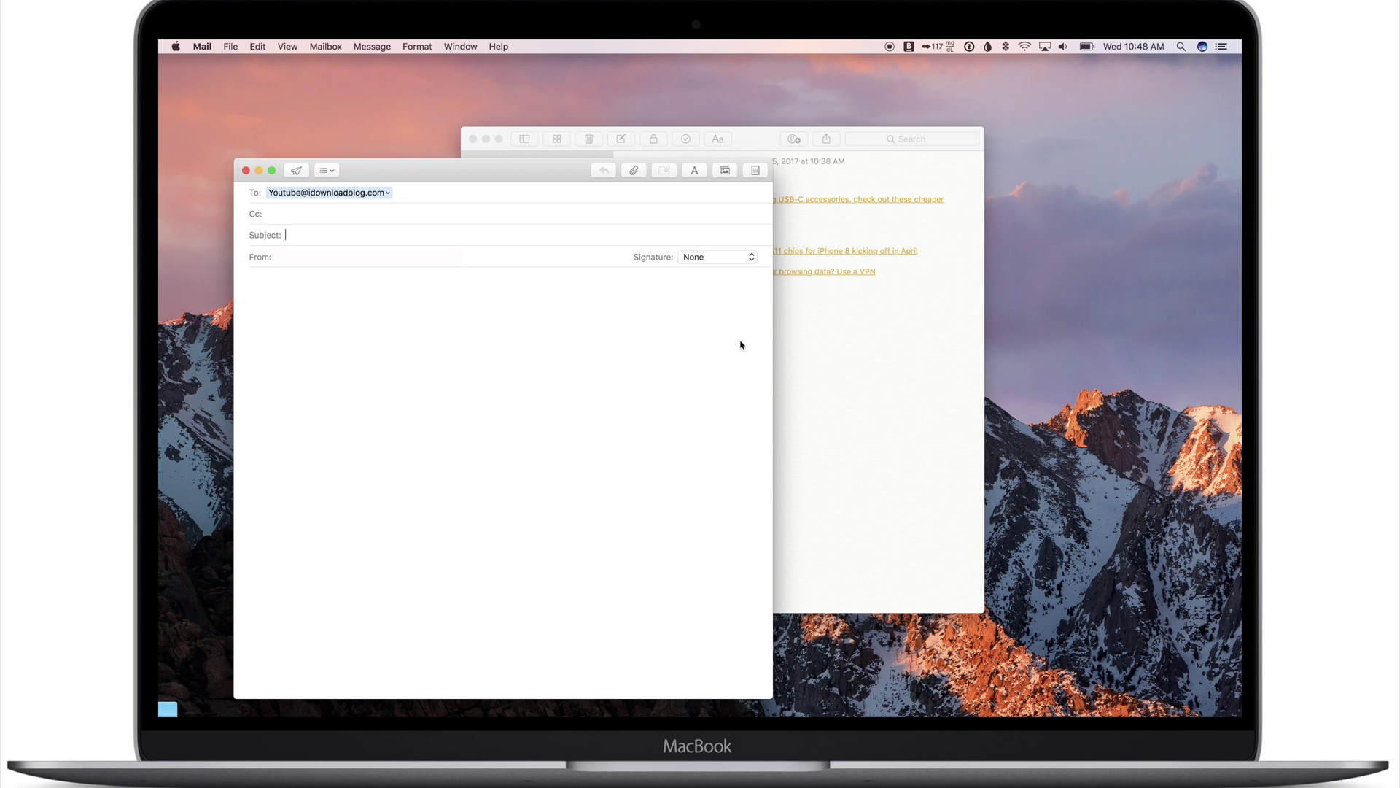
key("super+w")
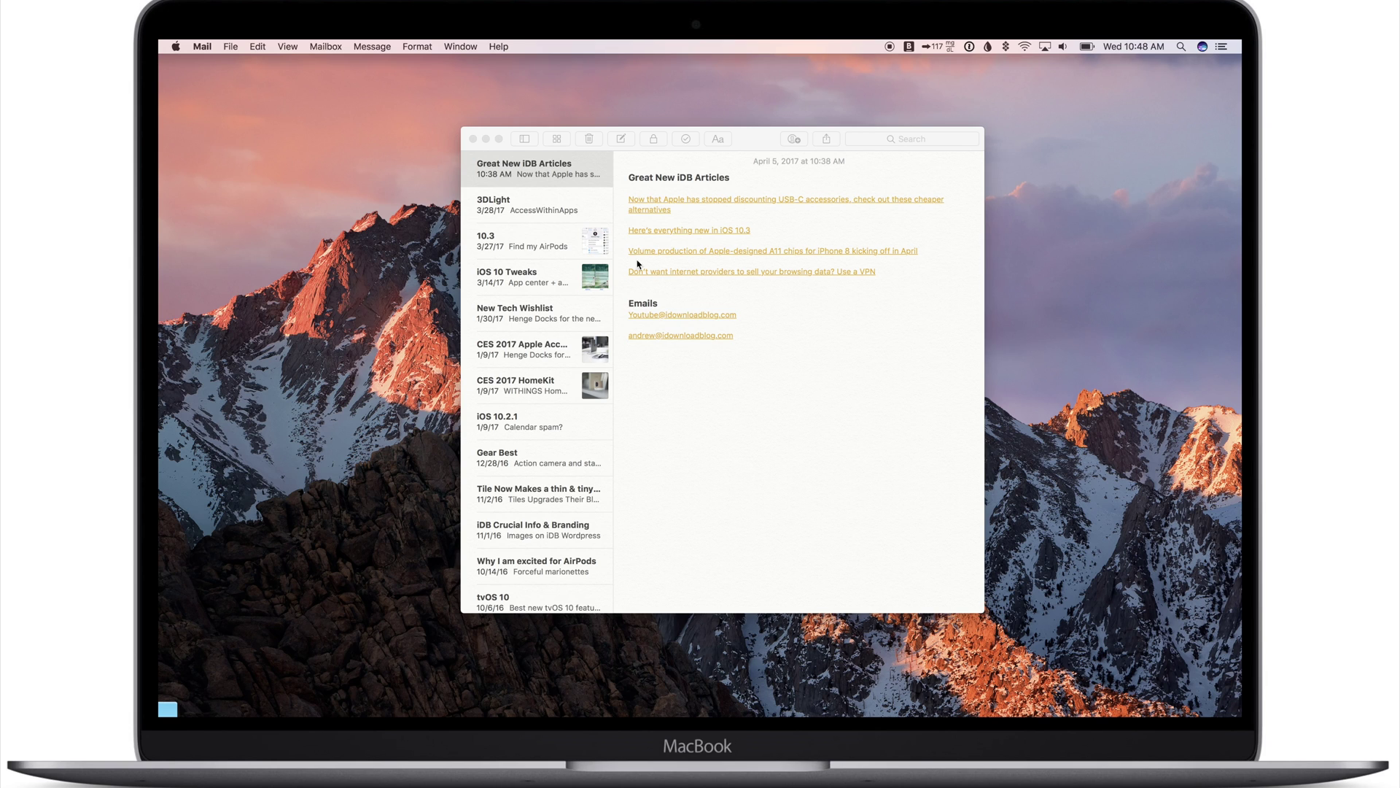
left_click(472, 138)
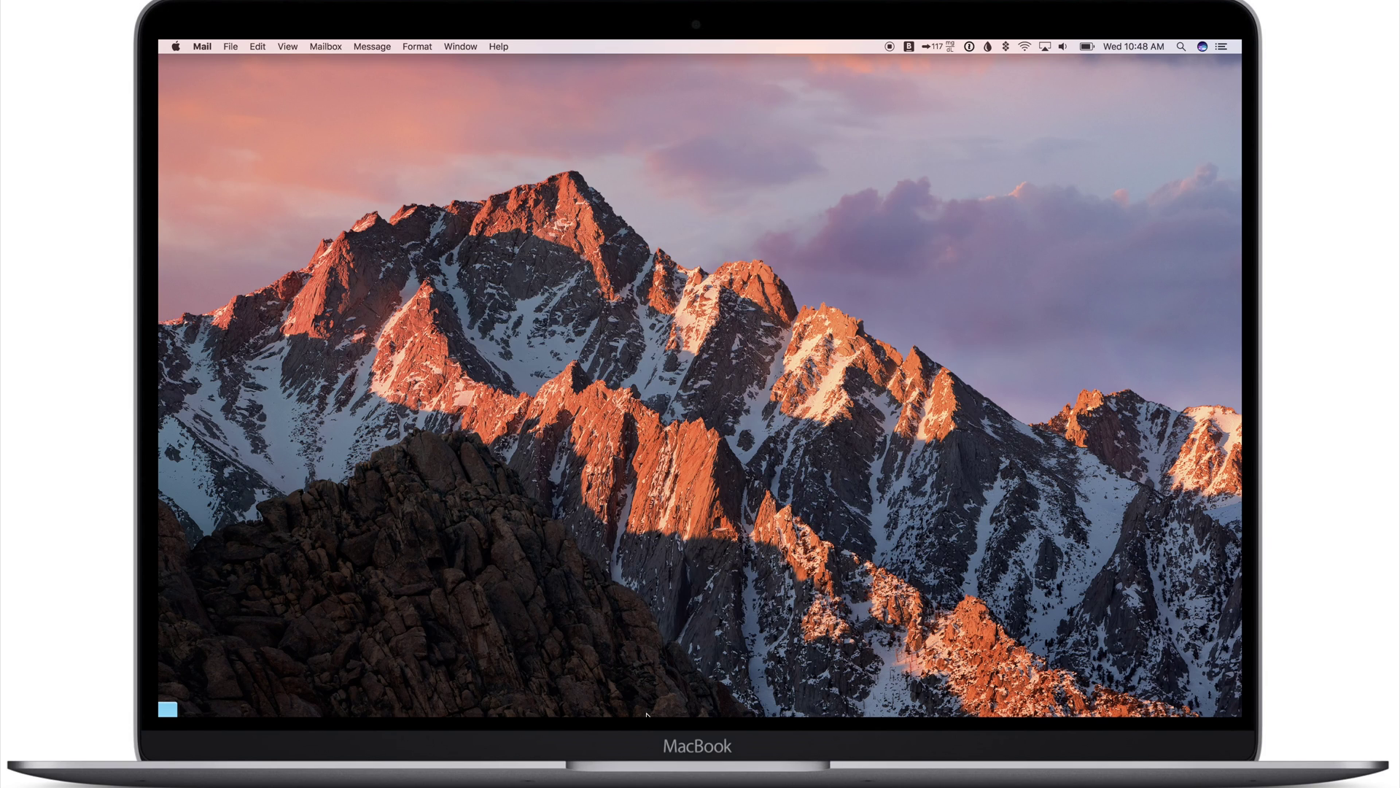
Launch Safari, open iDownloadBlog's 'Battery showdown: Galaxy S8+ vs. iPhone 7 Plus' article, then return to the desktop
mouse_move(663, 700)
left_click(753, 699)
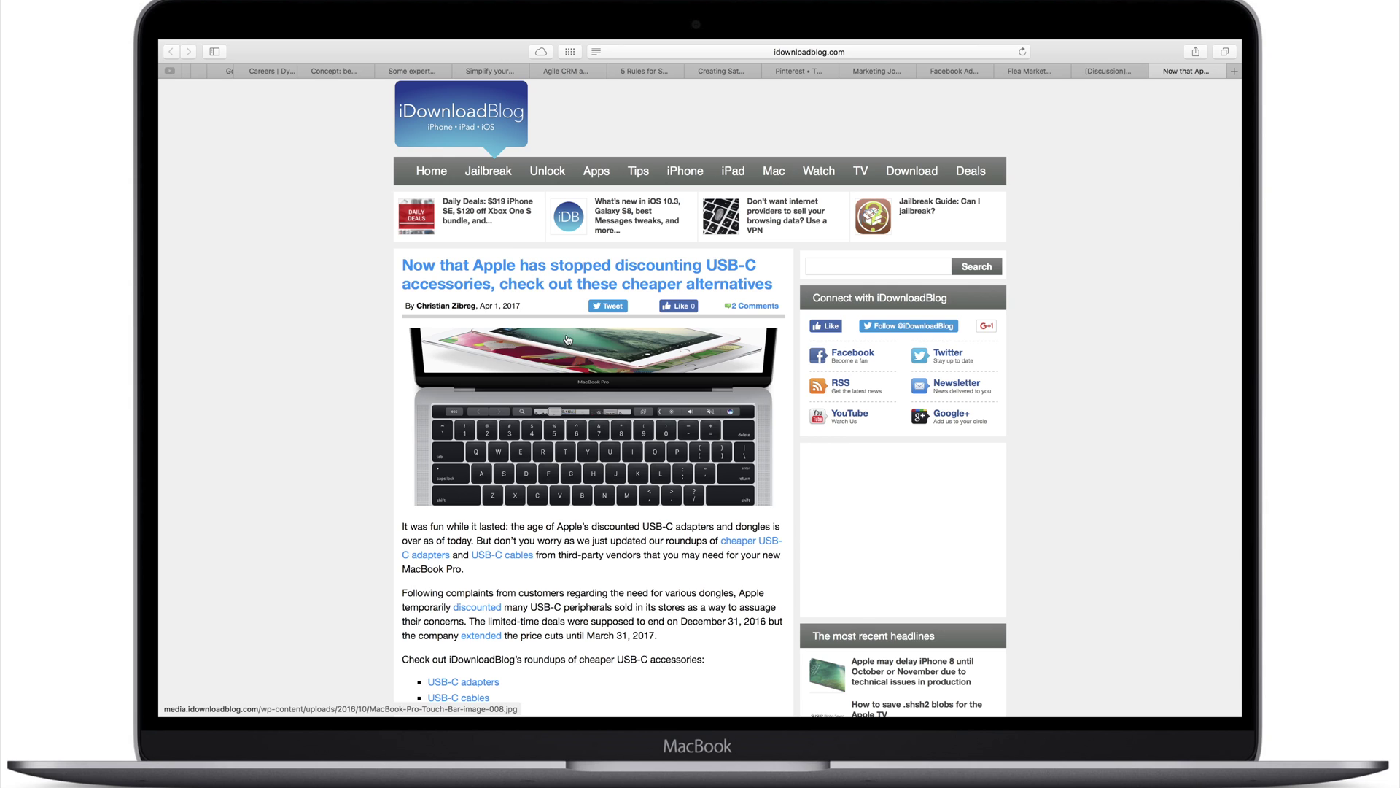
left_click(431, 171)
left_click(460, 333)
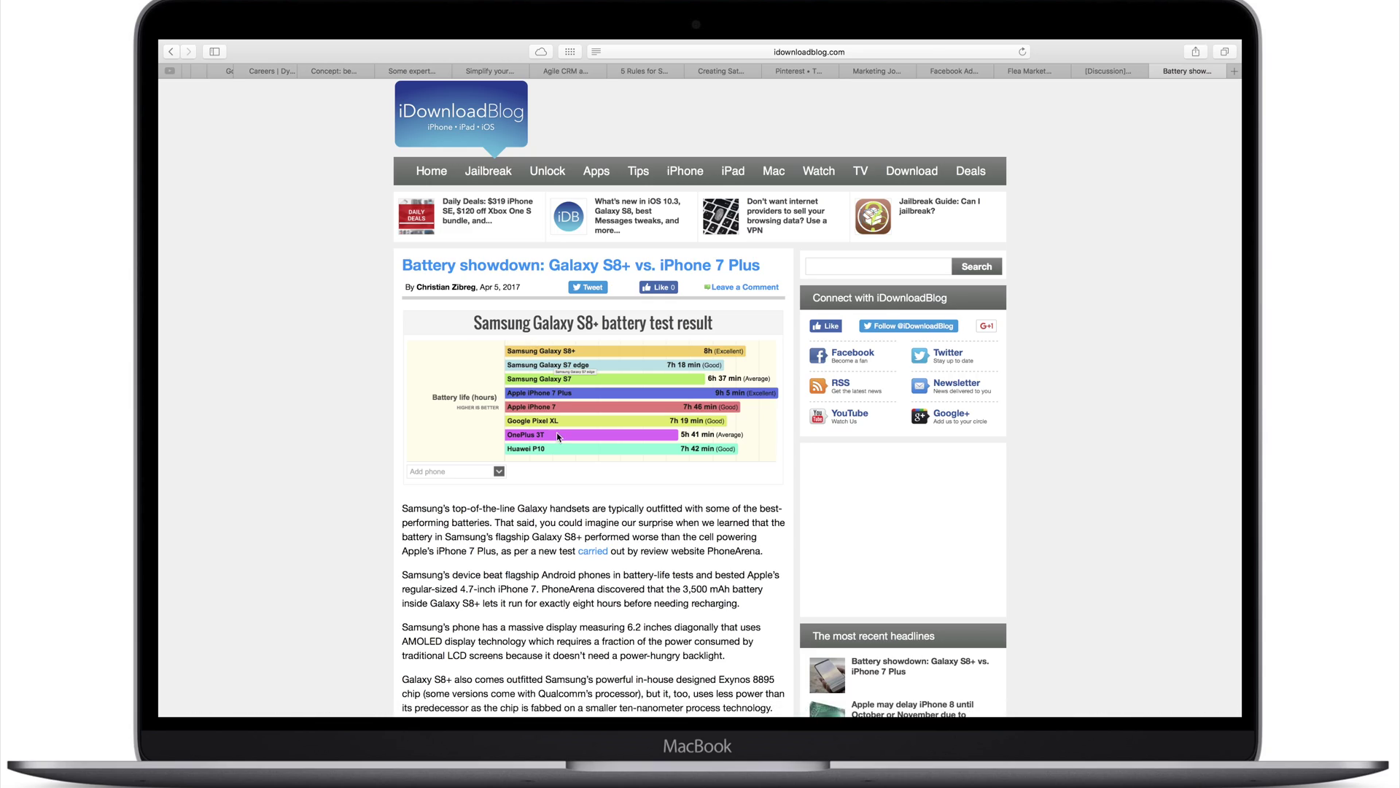
scroll(559, 437, "down", 5)
scroll(558, 437, "up", 10)
key("ctrl+Left")
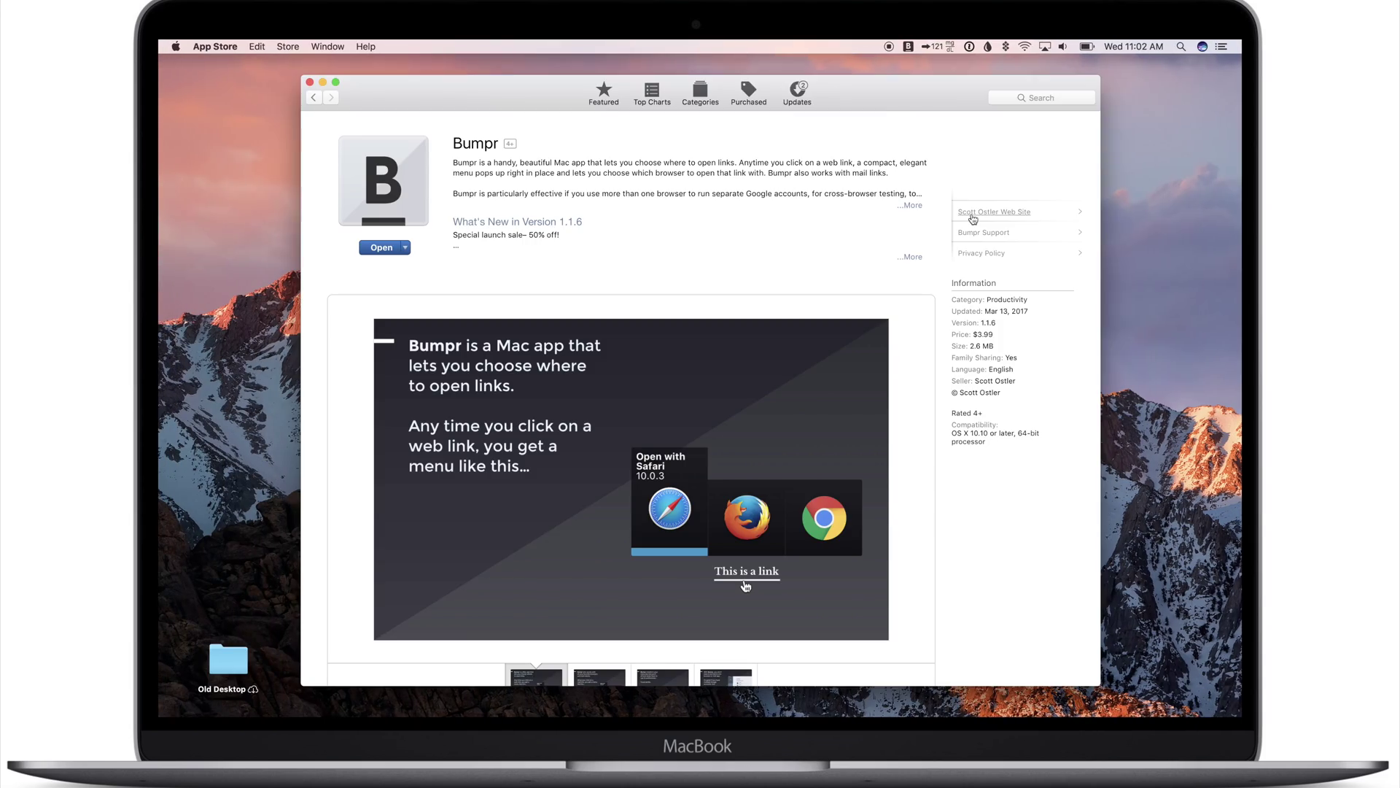
Open the Bumpr website link and a Messages t.co link in Safari via Bumpr's chooser
left_click(972, 214)
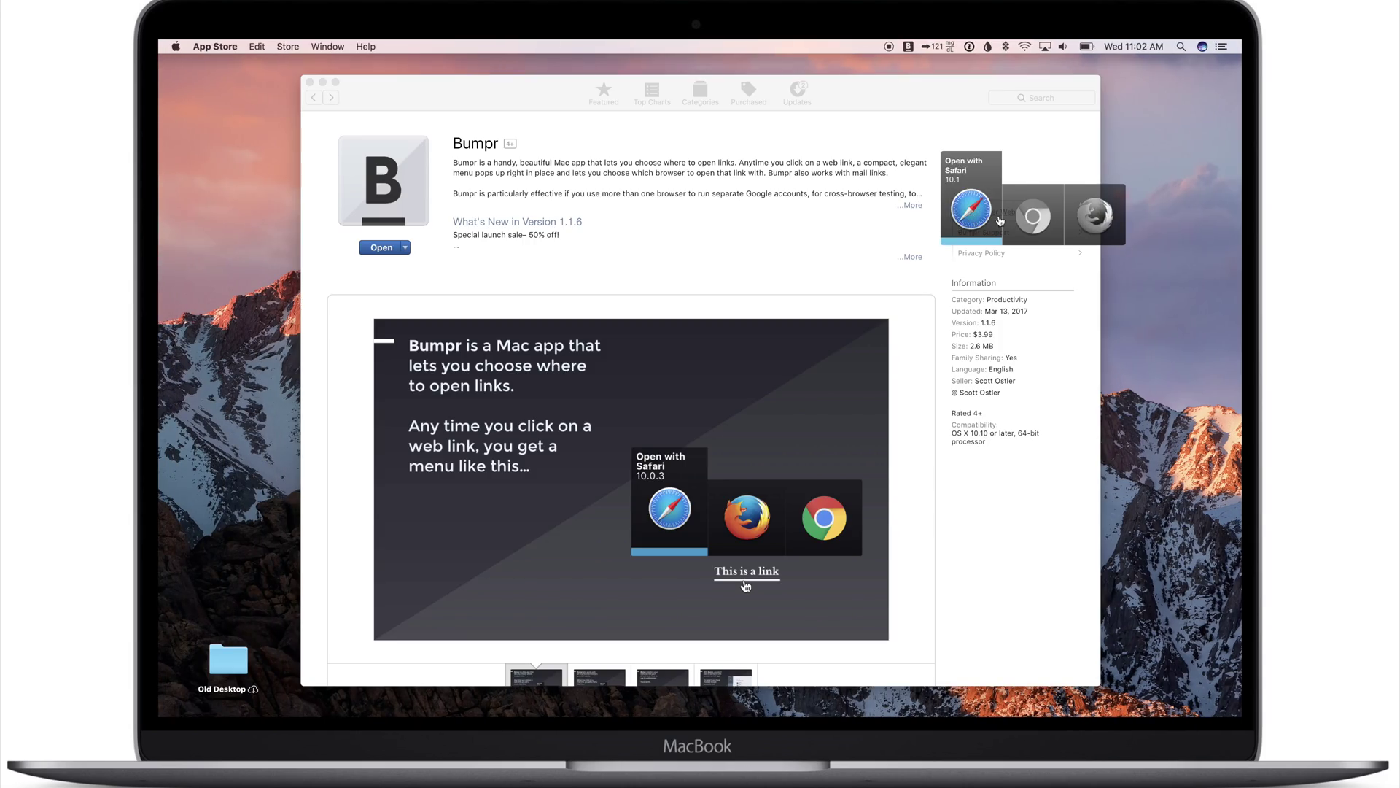
left_click(992, 232)
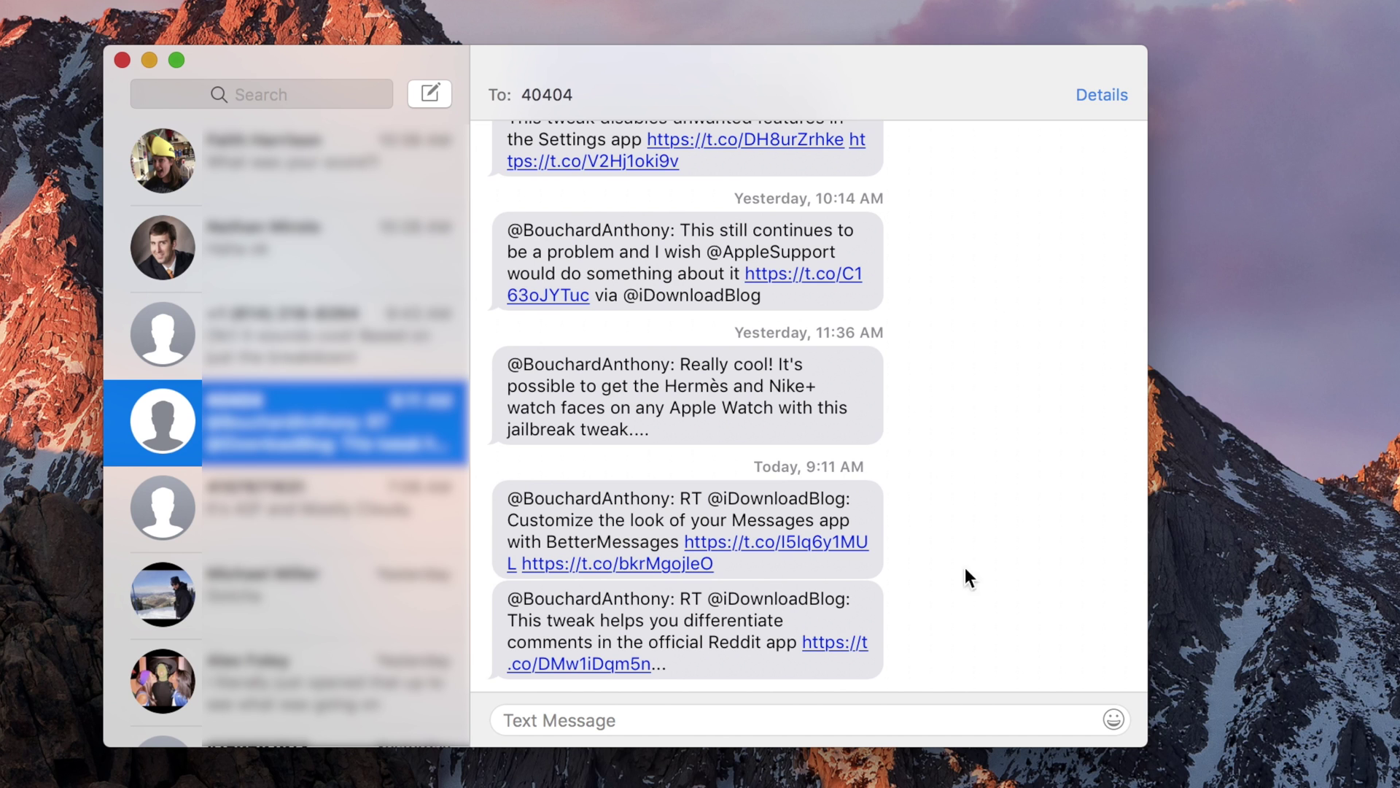
left_click(830, 645)
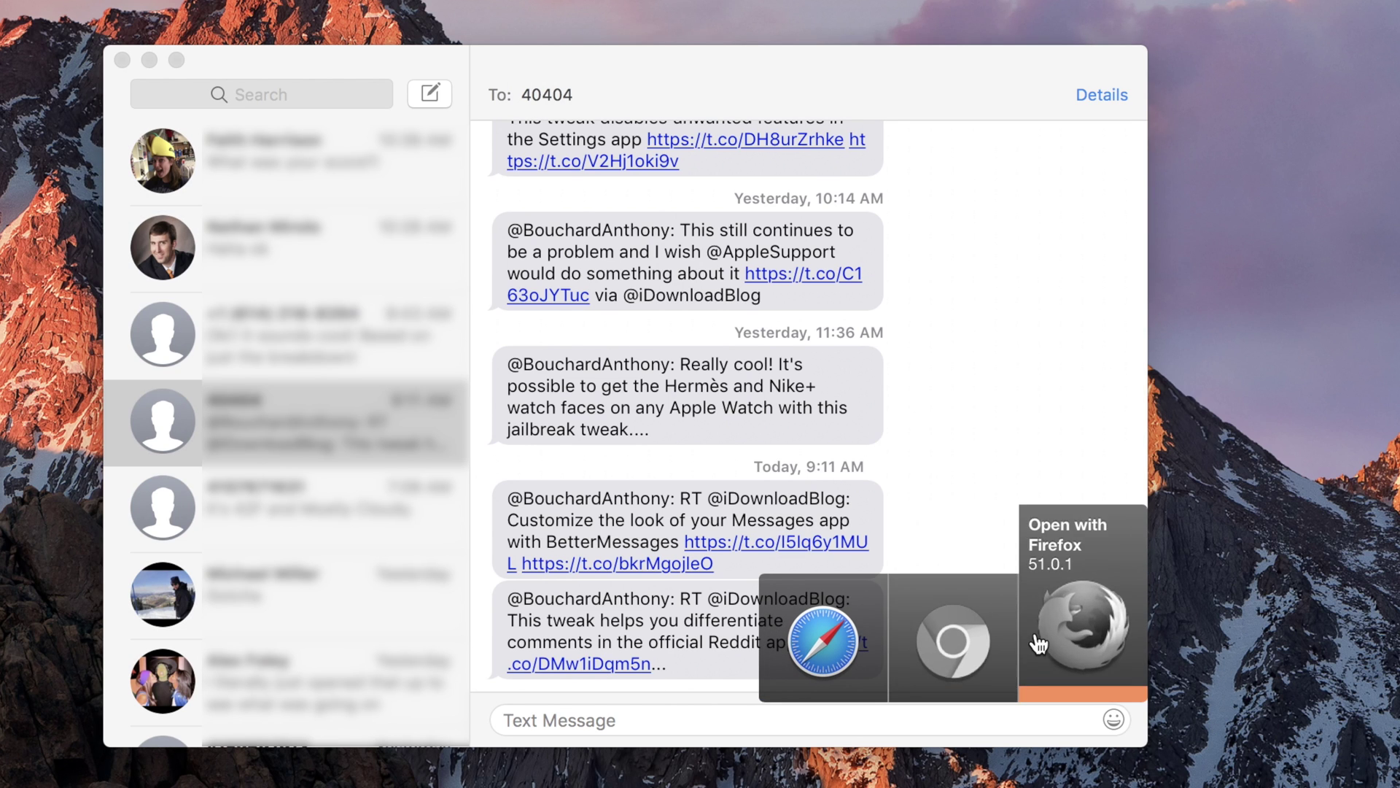
left_click(818, 644)
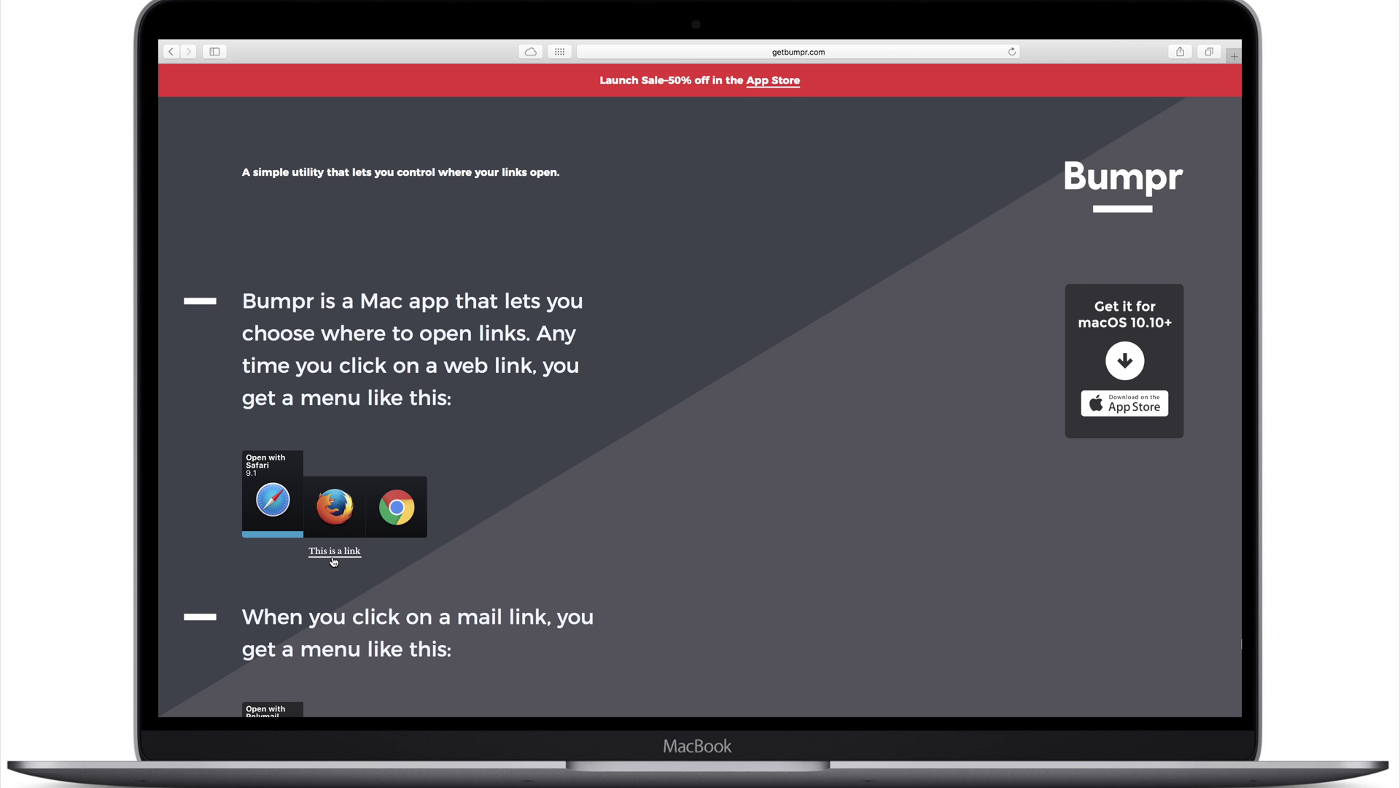
Scroll through getbumpr.com and follow its App Store badge to Bumpr's $3.99 App Store Preview page
scroll(701, 379, "down", 4)
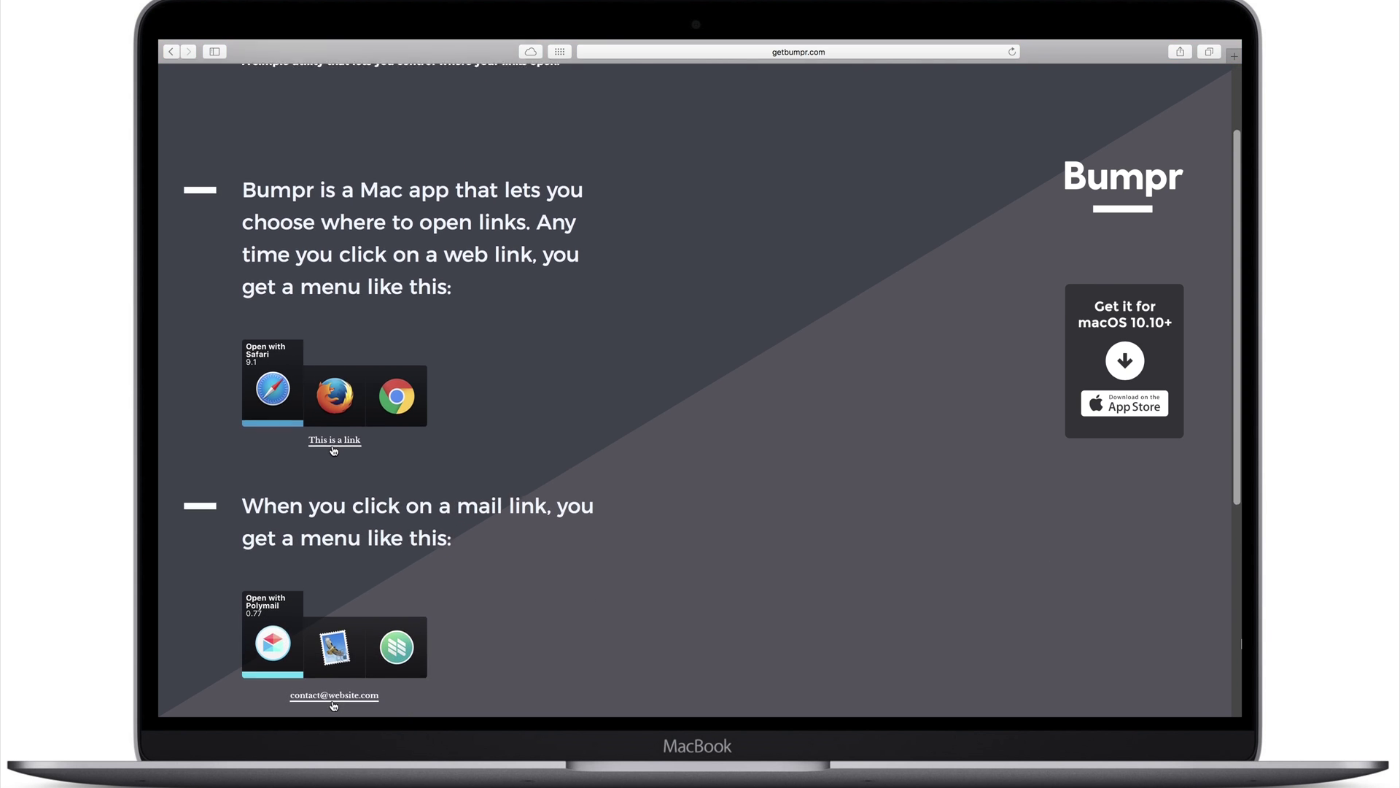
scroll(700, 379, "down", 5)
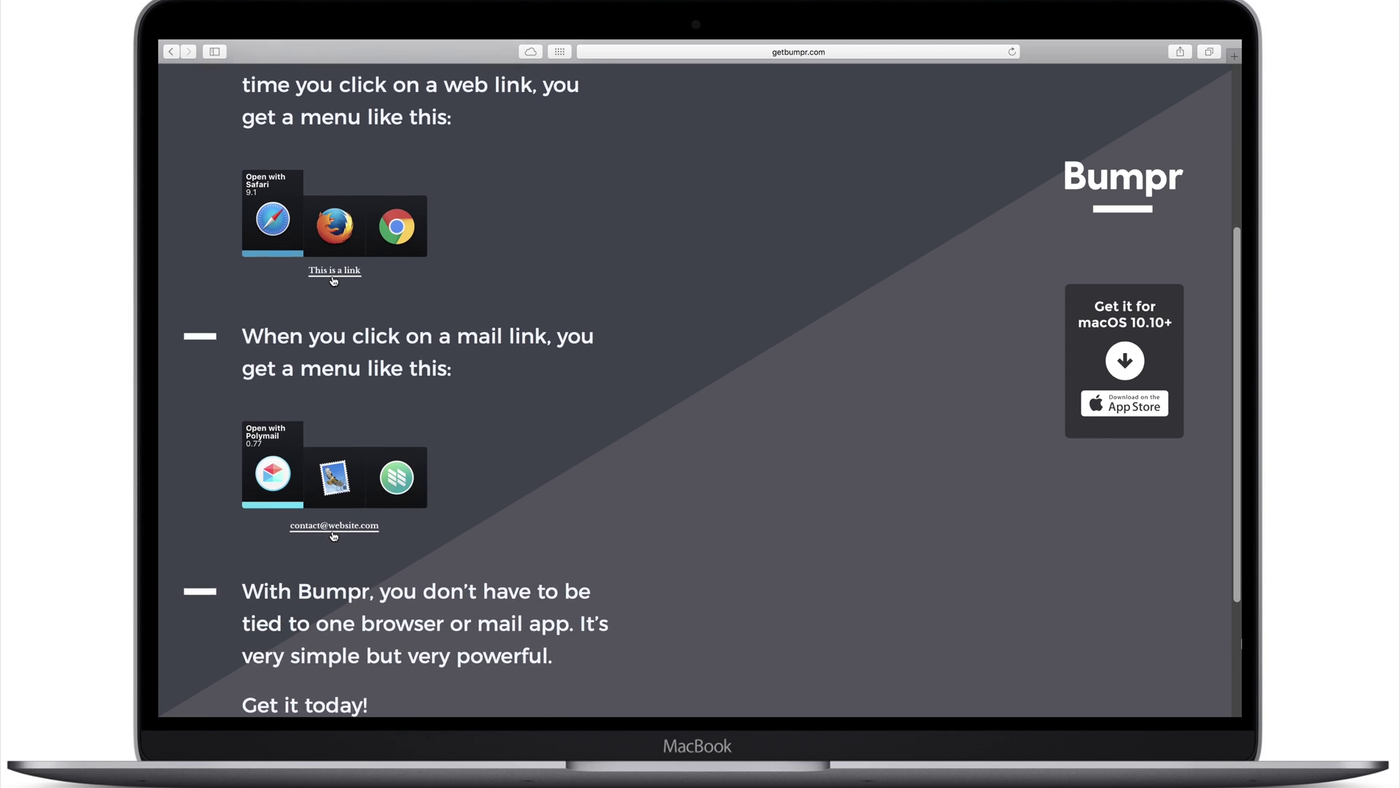
scroll(700, 379, "down", 1)
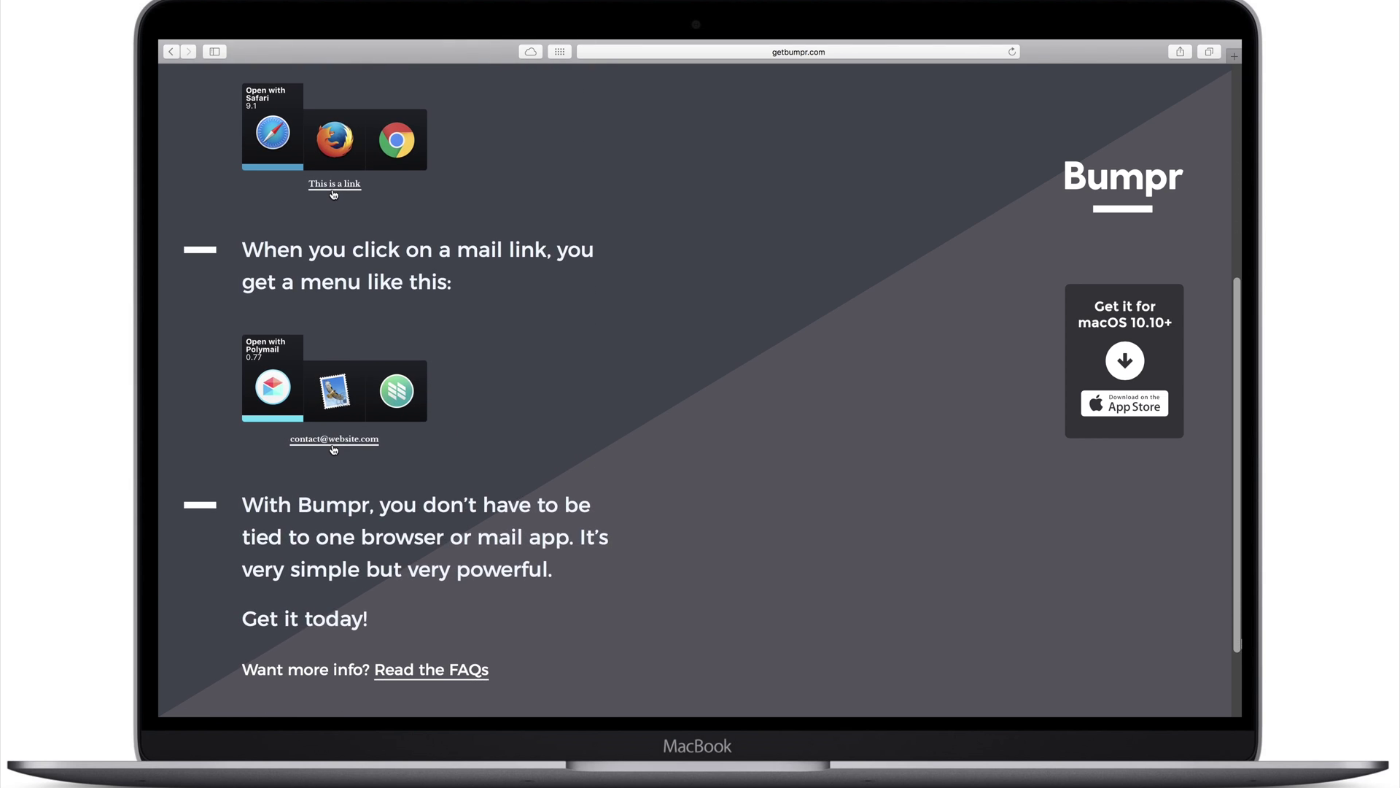
scroll(700, 379, "down", 3)
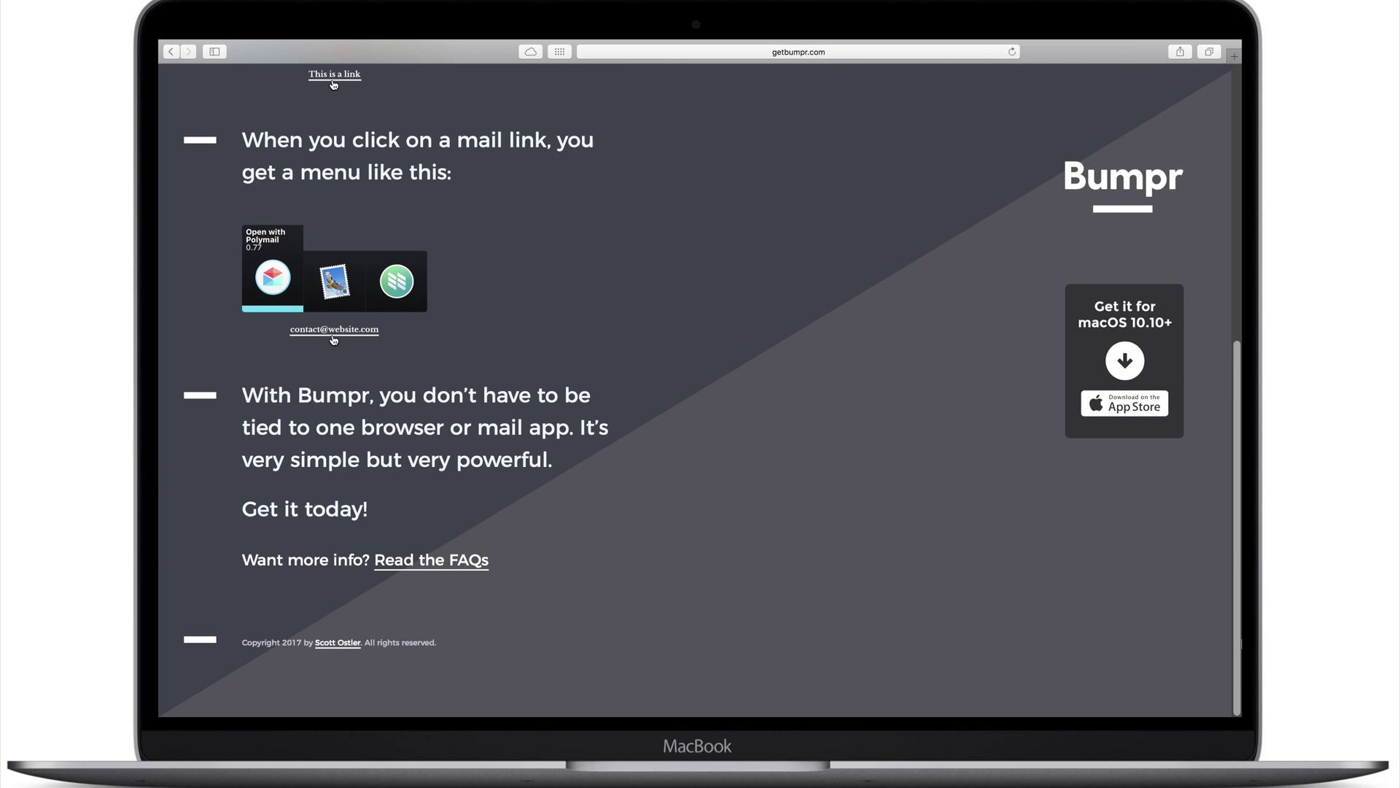
scroll(701, 379, "up", 7)
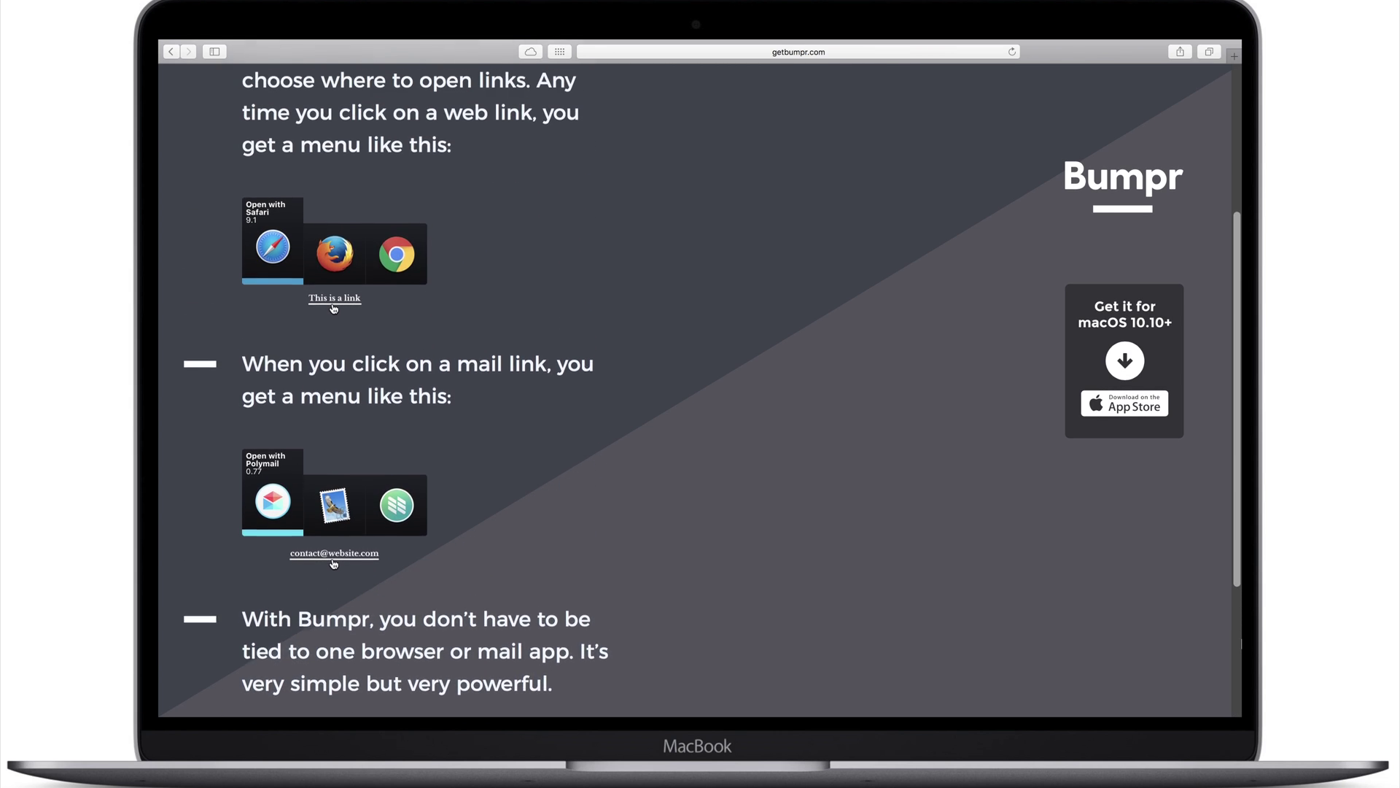
scroll(700, 379, "up", 6)
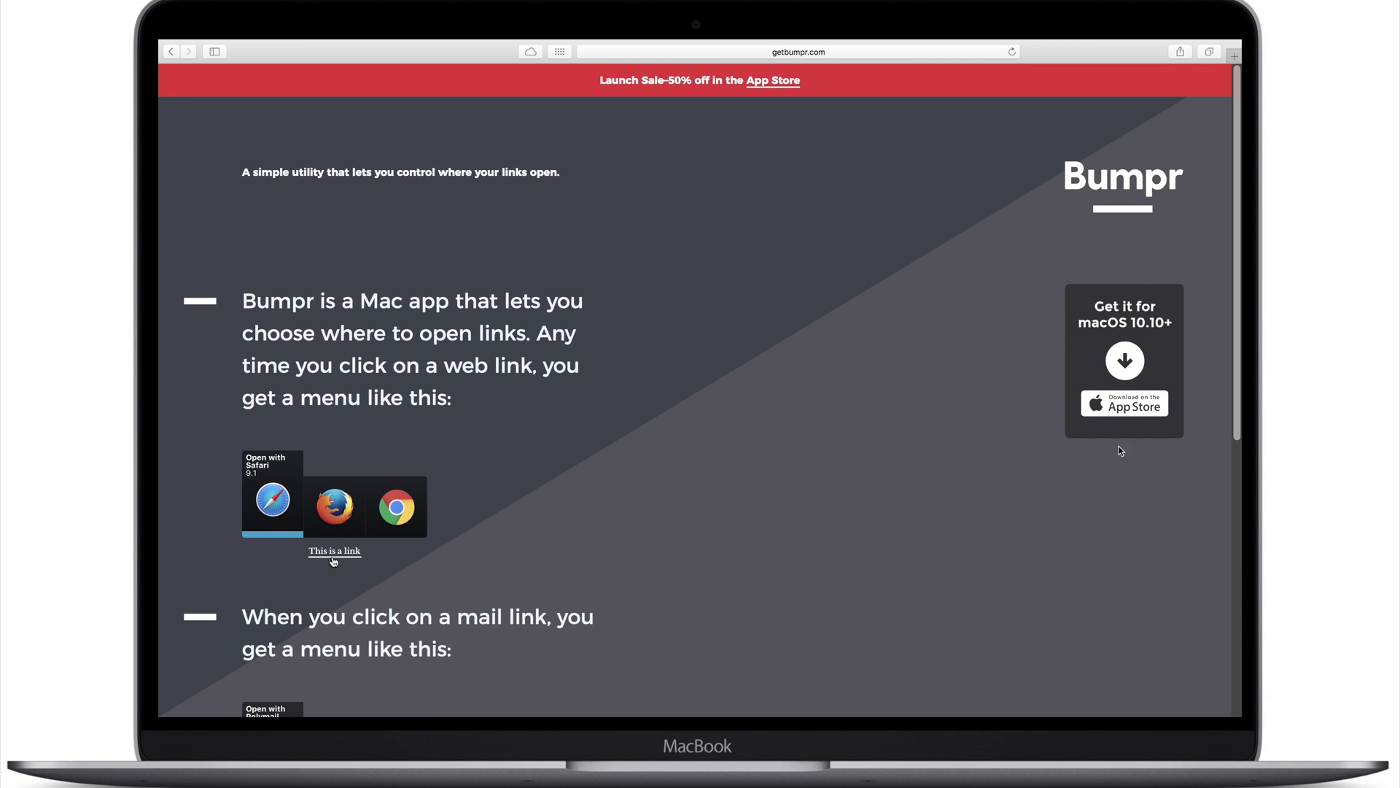
left_click(1120, 410)
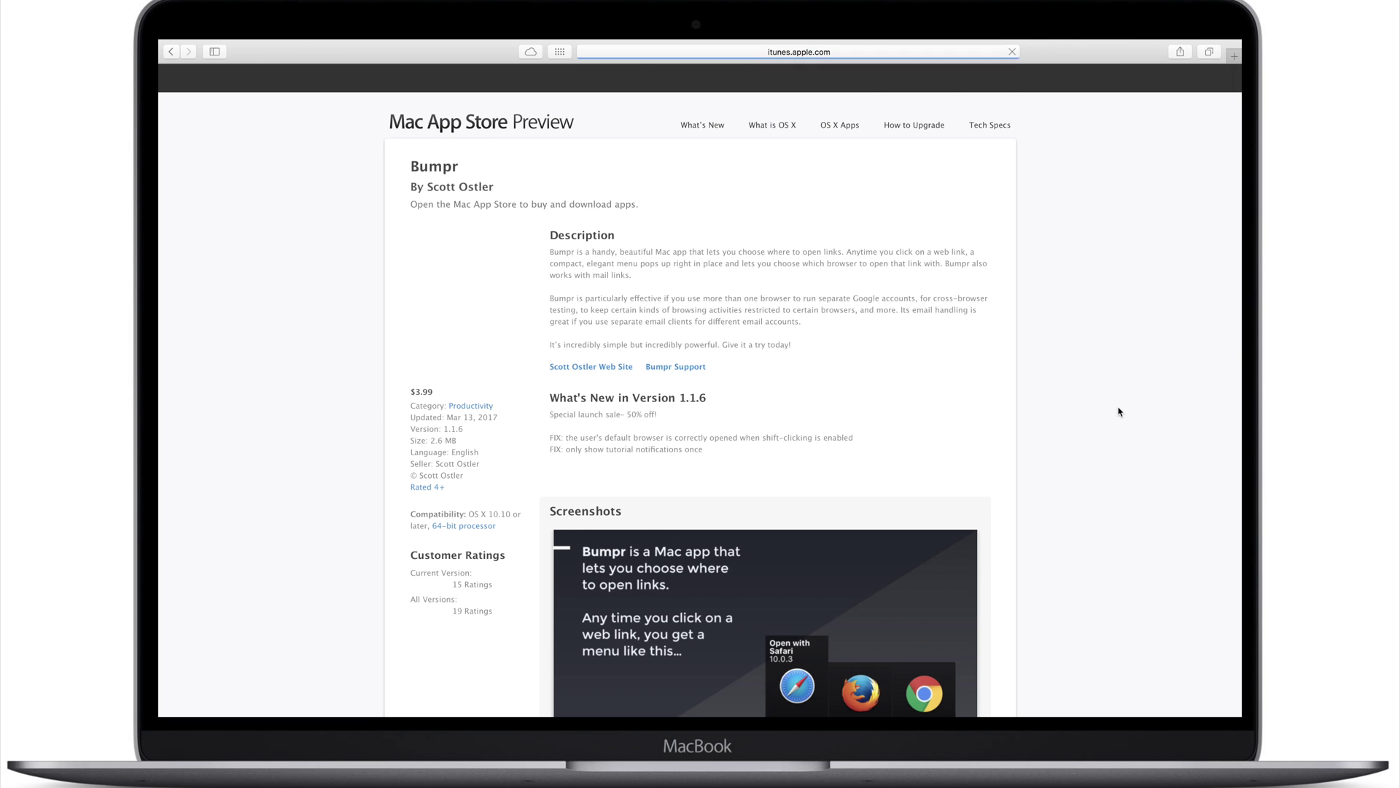